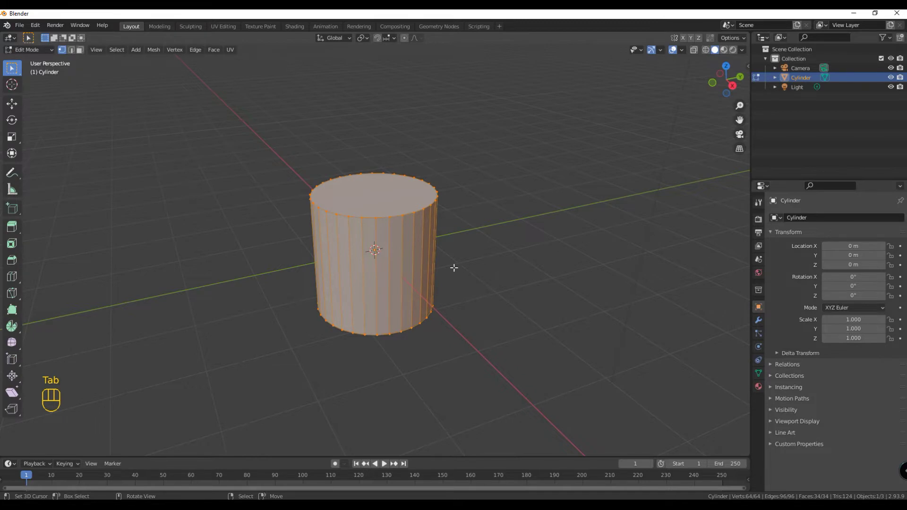
- Add three evenly spaced horizontal edge loops around the cylinder without sliding them
{"action": "left_click", "coordinate": [488, 289]}
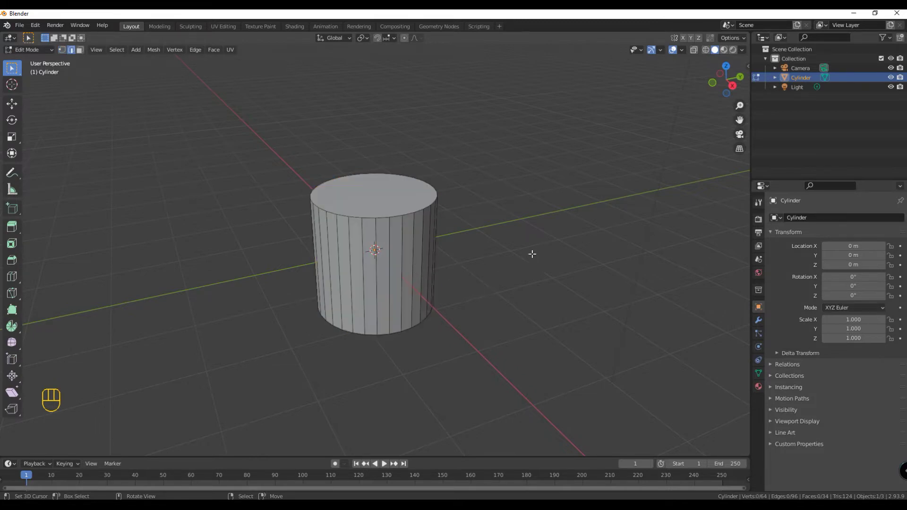
{"action": "middle_click_drag", "start_coordinate": [532, 259], "coordinate": [532, 249]}
{"action": "key", "text": "ctrl+r"}
{"action": "scroll", "coordinate": [371, 268], "scroll_direction": "up", "scroll_amount": 5}
{"action": "scroll", "coordinate": [372, 267], "scroll_direction": "down", "scroll_amount": 3}
{"action": "left_click", "coordinate": [371, 267]}
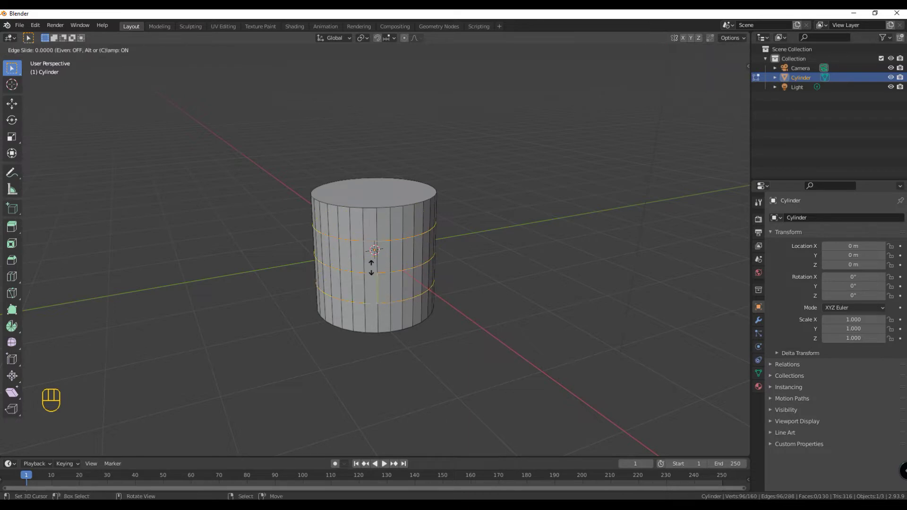
{"action": "key", "text": "Escape"}
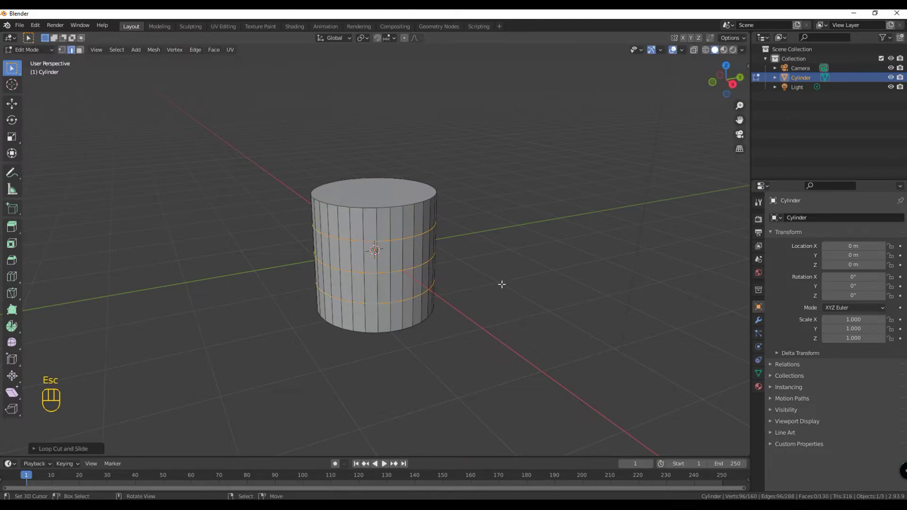
- Scale the three new edge loops slightly outward to start the barrel's bulge
{"action": "middle_click_drag", "start_coordinate": [550, 291], "coordinate": [550, 269]}
{"action": "key", "text": "s"}
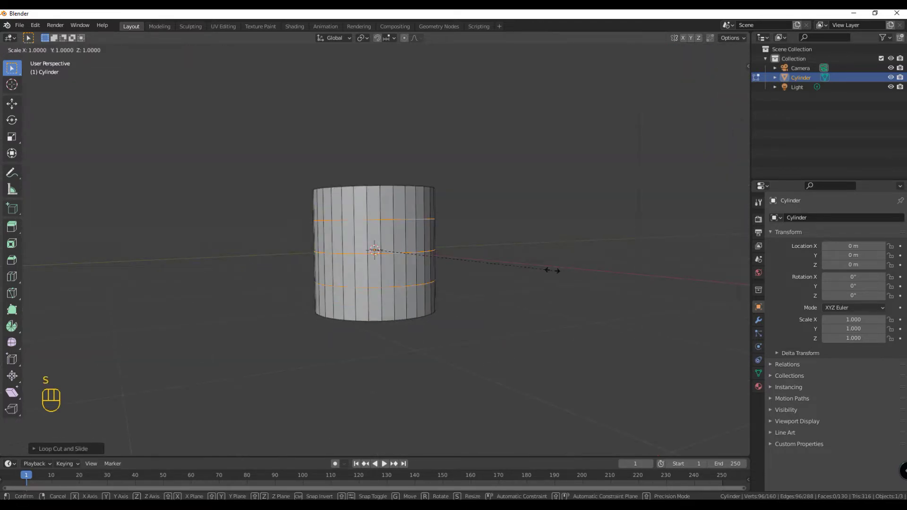
{"action": "left_click", "coordinate": [468, 276]}
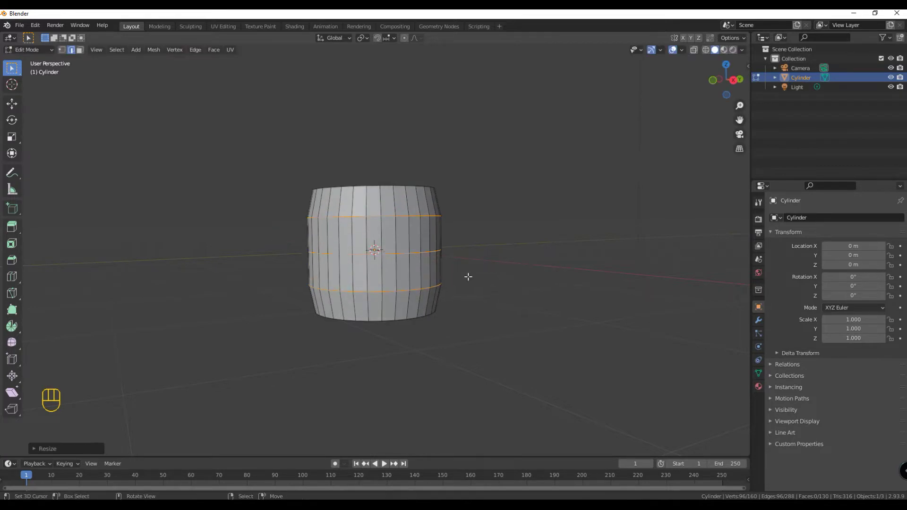
- Select only the middle horizontal edge loop and scale it slightly outward to round the barrel's bulge
{"action": "left_click", "coordinate": [428, 251], "text": "alt"}
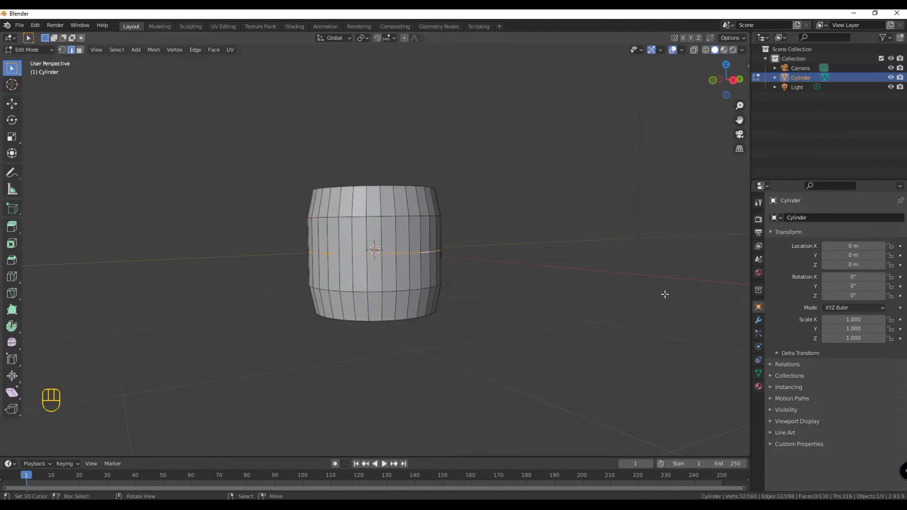
{"action": "key", "text": "r"}
{"action": "key", "text": "Escape"}
{"action": "key", "text": "s"}
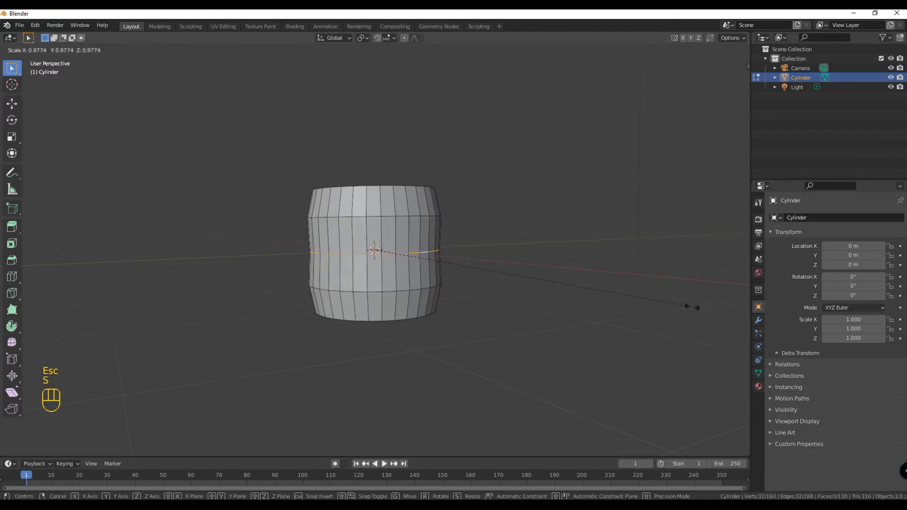
{"action": "left_click", "coordinate": [534, 289]}
- Add one more edge loop close to each of the upper, middle and lower loops, forming three narrow bands
{"action": "key", "text": "ctrl+r"}
{"action": "left_click", "coordinate": [381, 200]}
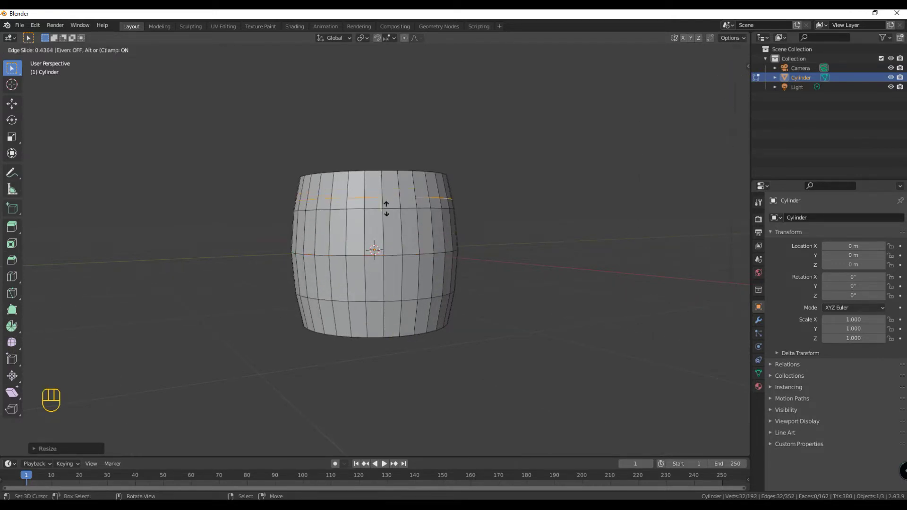
{"action": "left_click", "coordinate": [387, 211]}
{"action": "key", "text": "ctrl+r"}
{"action": "left_click", "coordinate": [414, 272]}
{"action": "left_click", "coordinate": [401, 260]}
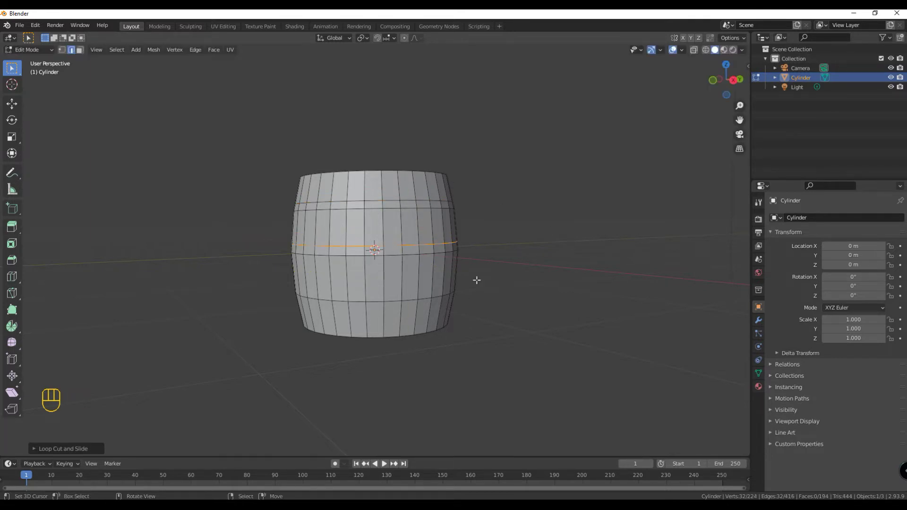
{"action": "key", "text": "ctrl+r"}
{"action": "left_click", "coordinate": [417, 307]}
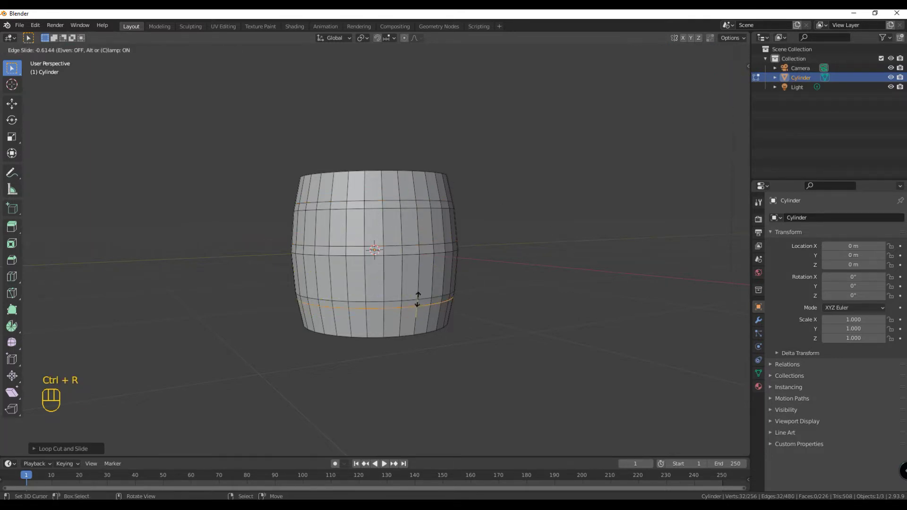
{"action": "left_click", "coordinate": [418, 301]}
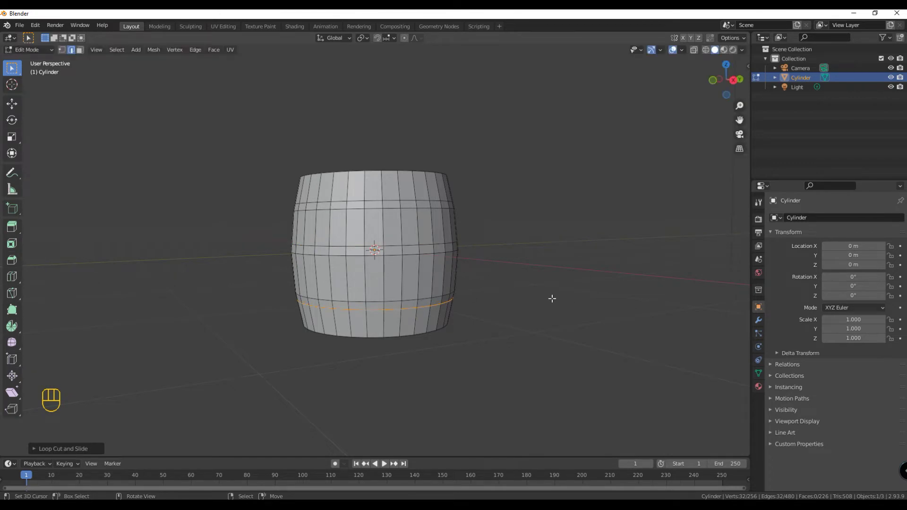
- Duplicate the face loops of the three narrow bands in place and separate the copy into its own object
{"action": "key", "text": "3"}
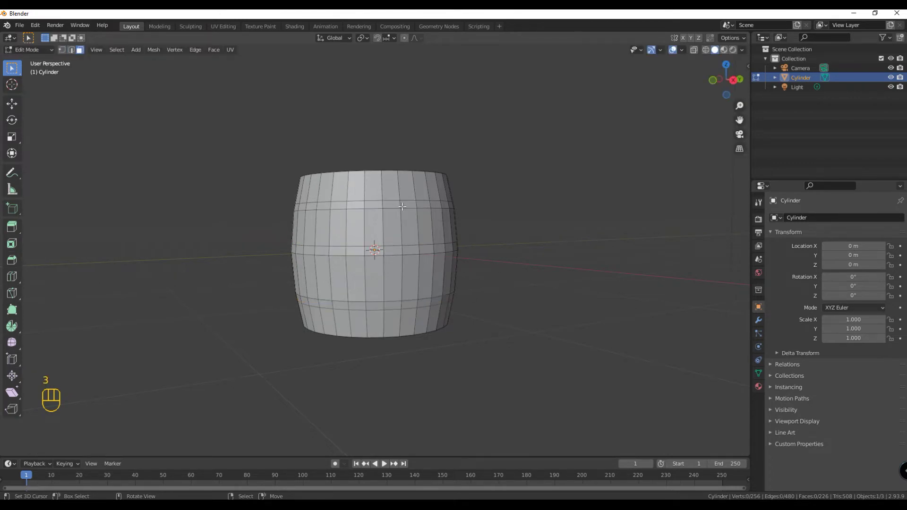
{"action": "left_click", "coordinate": [400, 204], "text": "alt"}
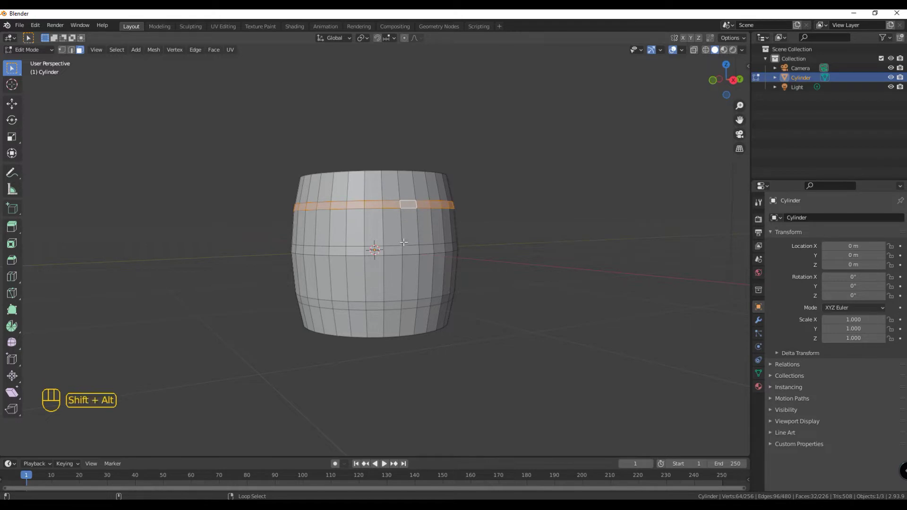
{"action": "left_click", "coordinate": [401, 252], "text": "alt+shift"}
{"action": "left_click", "coordinate": [396, 305], "text": "alt+shift"}
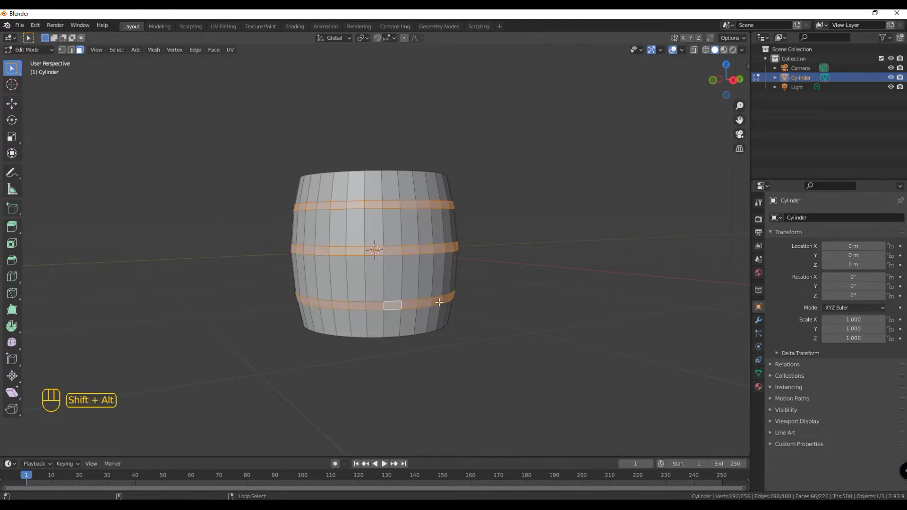
{"action": "key", "text": "shift+d"}
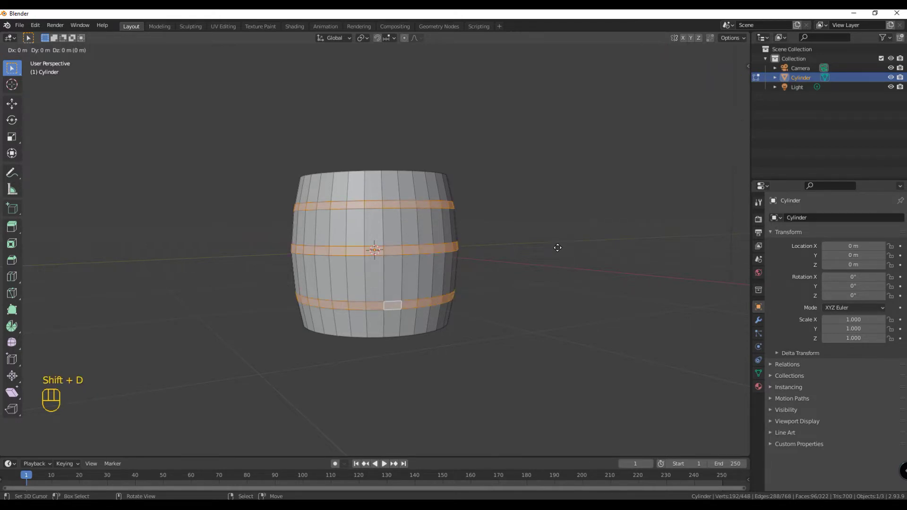
{"action": "key", "text": "p"}
{"action": "key", "text": "Escape"}
{"action": "key", "text": "p"}
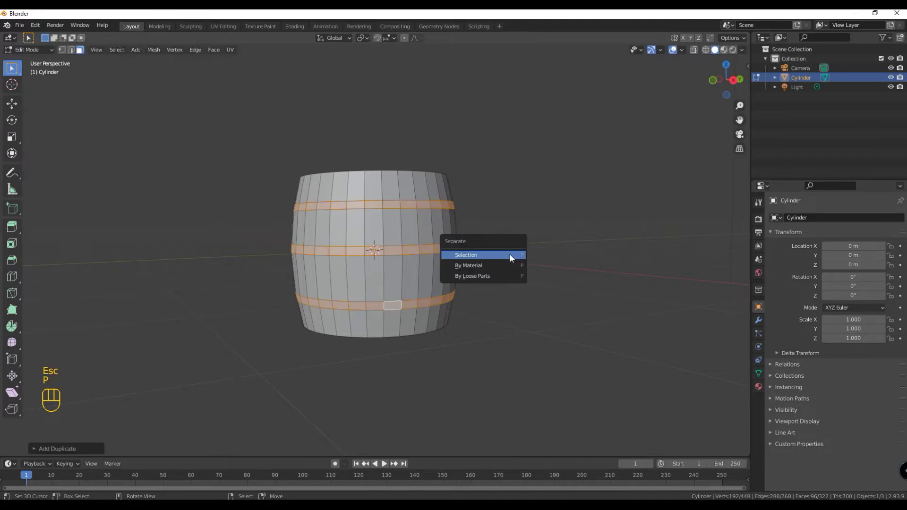
{"action": "left_click", "coordinate": [510, 254]}
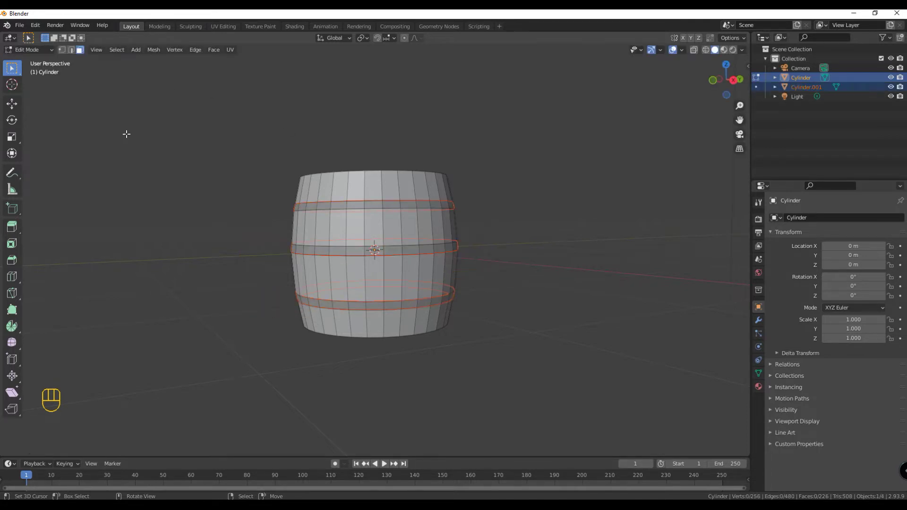
- Shade the separated hoops object smooth and enable Auto Smooth at 30°
{"action": "key", "text": "Tab"}
{"action": "left_click", "coordinate": [545, 218]}
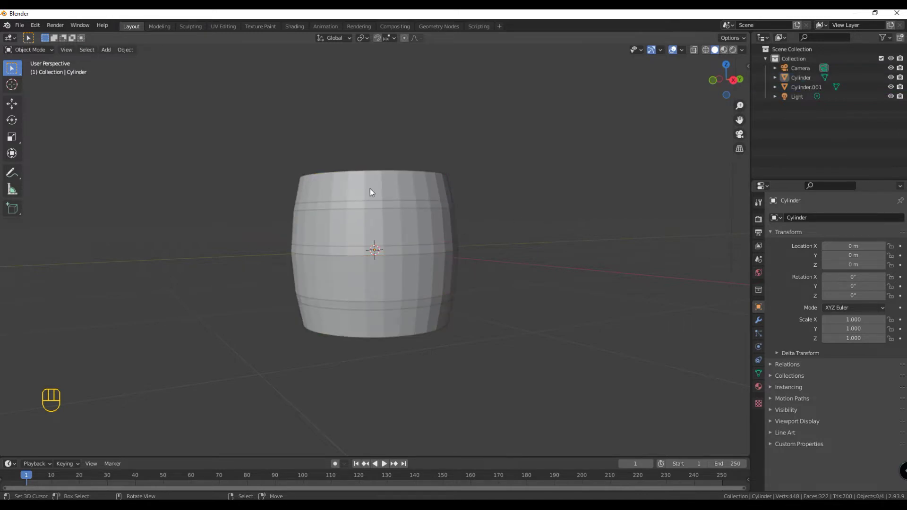
{"action": "left_click", "coordinate": [409, 196]}
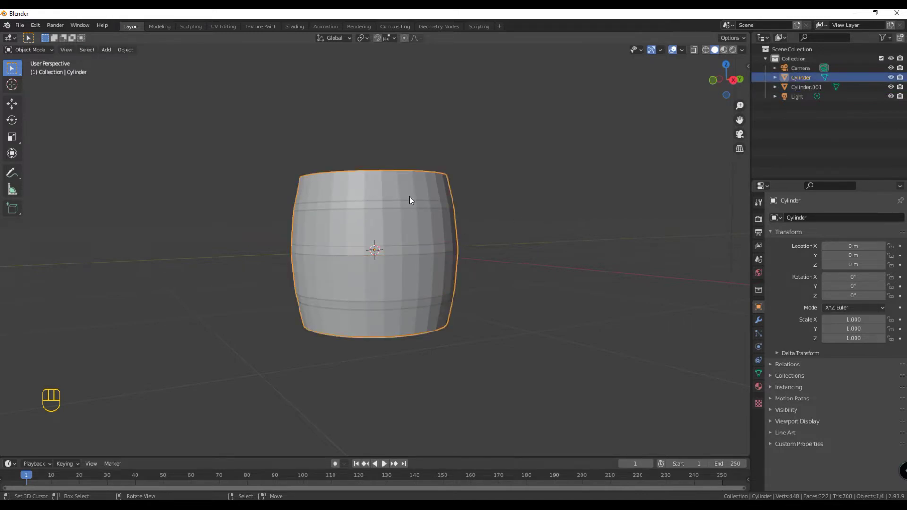
{"action": "left_click", "coordinate": [793, 88]}
{"action": "key", "text": "w"}
{"action": "left_click", "coordinate": [471, 221]}
{"action": "left_click", "coordinate": [758, 373]}
{"action": "left_click", "coordinate": [777, 379]}
{"action": "left_click", "coordinate": [825, 394]}
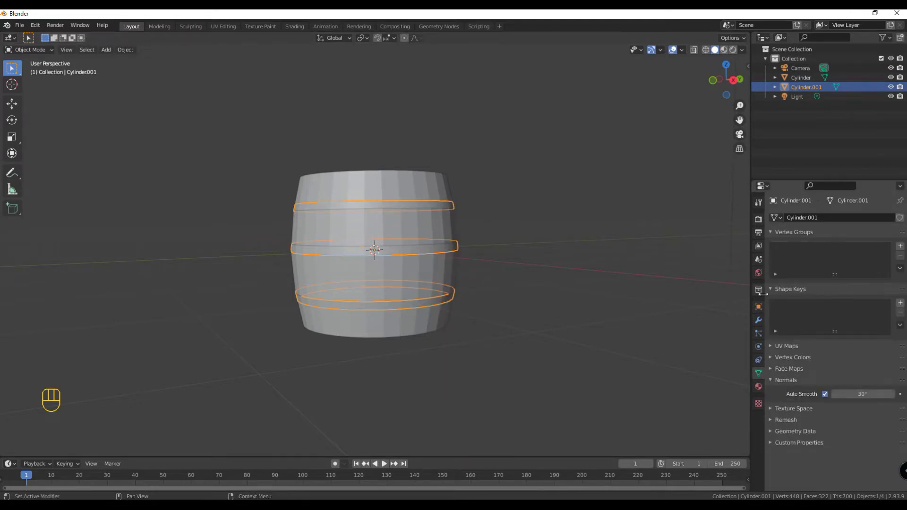
- Add a Solidify modifier to the hoops with a thickness of -0.03 m
{"action": "left_click", "coordinate": [758, 320]}
{"action": "middle_click_drag", "start_coordinate": [590, 265], "coordinate": [564, 312]}
{"action": "left_click", "coordinate": [811, 218]}
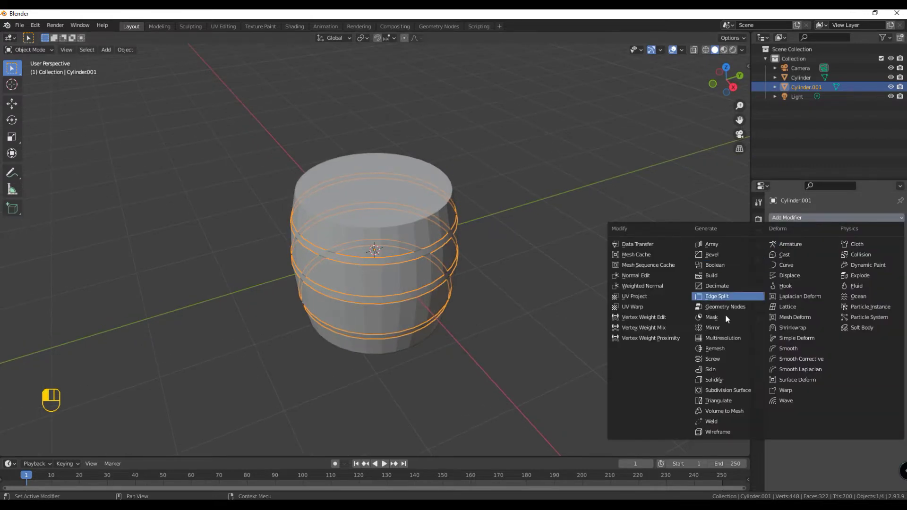
{"action": "left_click", "coordinate": [713, 379]}
{"action": "left_click_drag", "start_coordinate": [857, 259], "coordinate": [835, 260]}
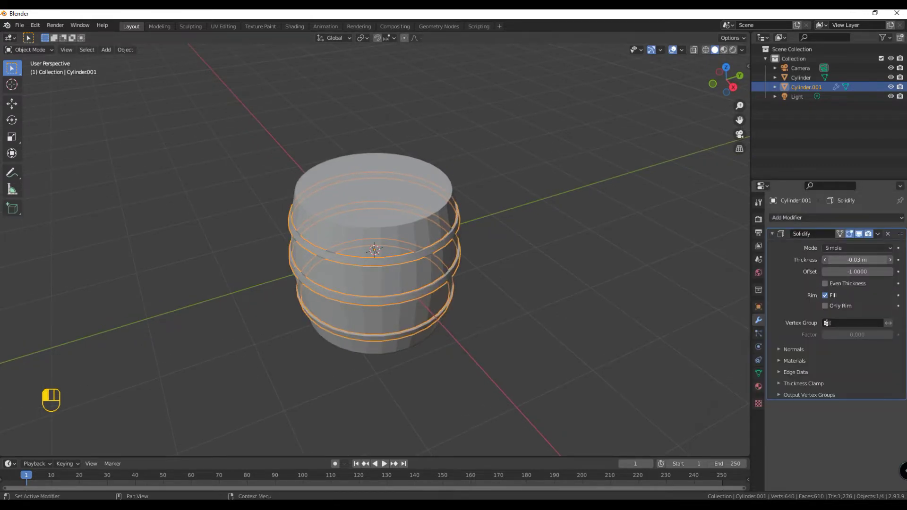
{"action": "left_click", "coordinate": [596, 313]}
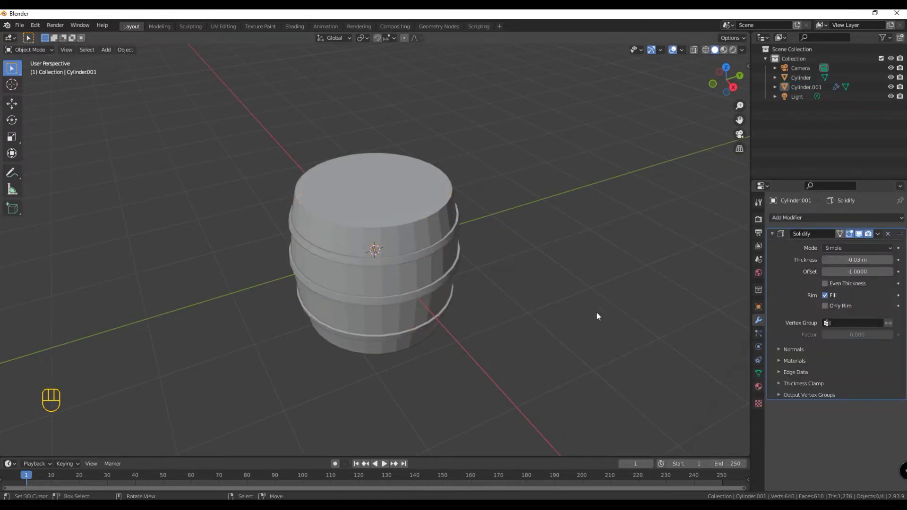
- Delete the top and bottom cap faces of the barrel body
{"action": "middle_click_drag", "start_coordinate": [674, 318], "coordinate": [654, 327]}
{"action": "left_click", "coordinate": [372, 210]}
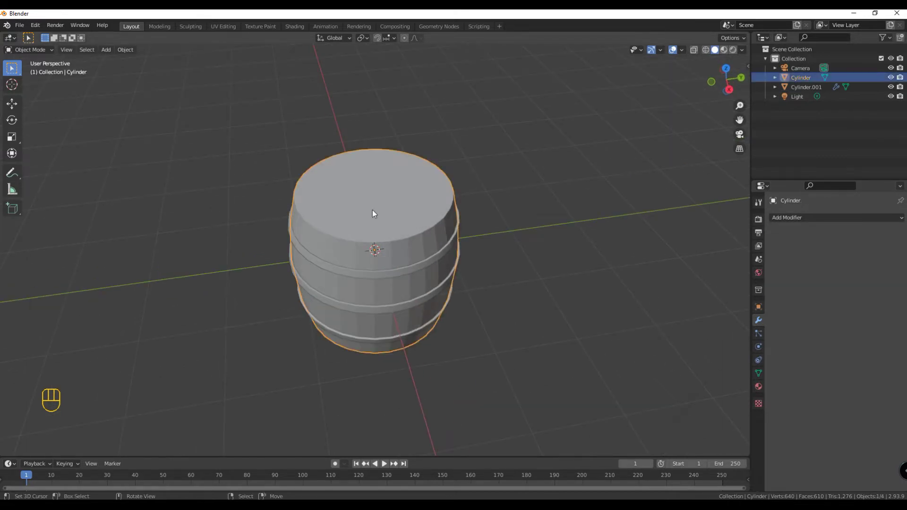
{"action": "key", "text": "Tab"}
{"action": "left_click", "coordinate": [383, 214]}
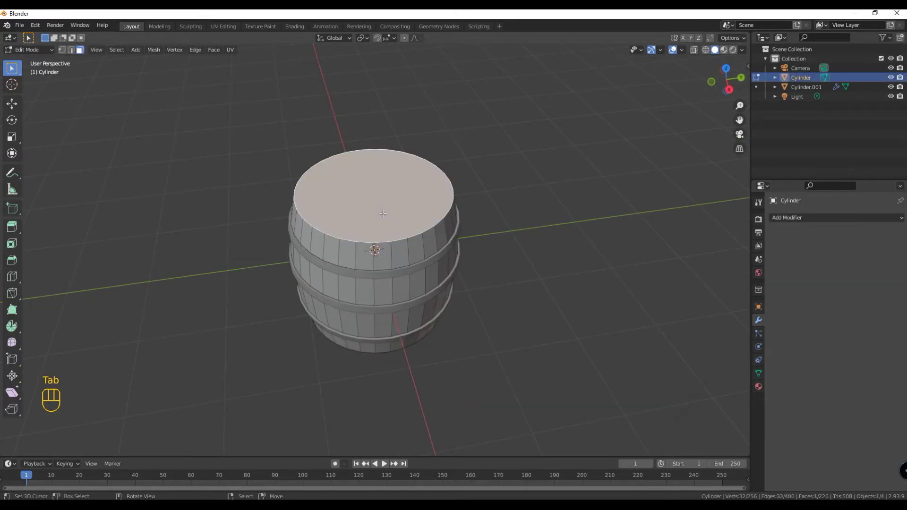
{"action": "key", "text": "Delete"}
{"action": "left_click", "coordinate": [378, 235]}
{"action": "middle_click_drag", "start_coordinate": [423, 268], "coordinate": [526, 239]}
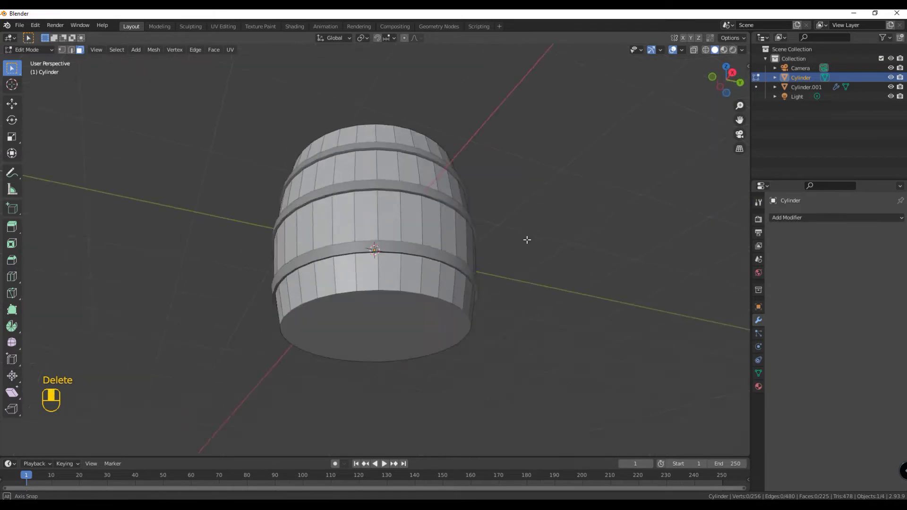
{"action": "left_click", "coordinate": [348, 314]}
{"action": "key", "text": "Delete"}
{"action": "left_click", "coordinate": [350, 317]}
{"action": "middle_click_drag", "start_coordinate": [377, 311], "coordinate": [571, 359]}
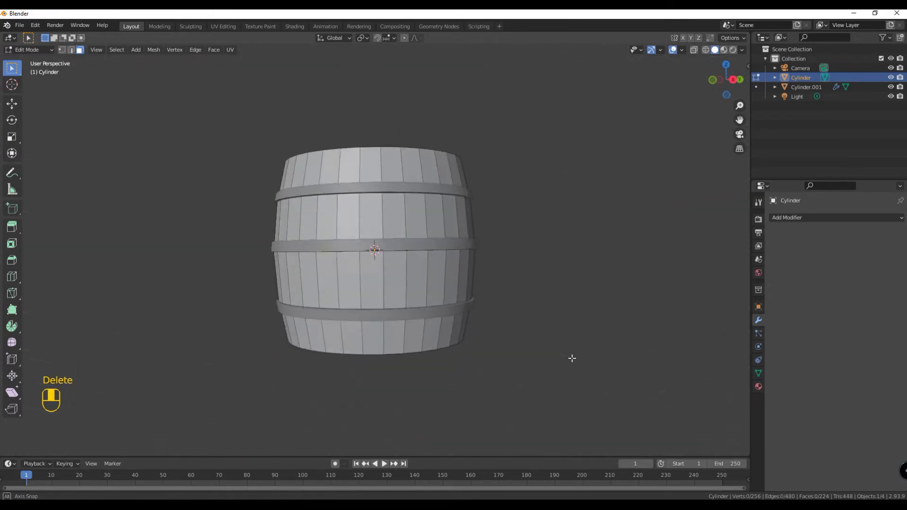
- Hide the hoops and apply Edge Split to every second vertical edge line all around the barrel body
{"action": "left_click", "coordinate": [890, 87]}
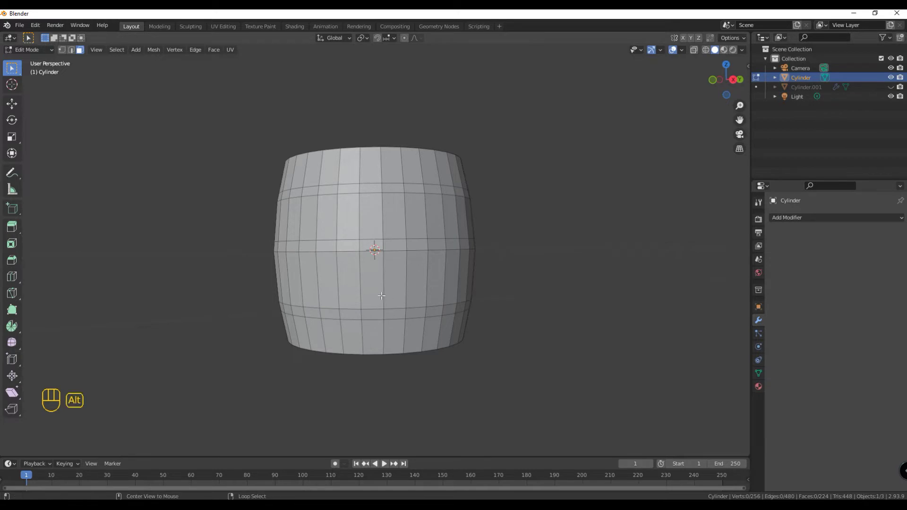
{"action": "key", "text": "2"}
{"action": "key", "text": "shift+alt"}
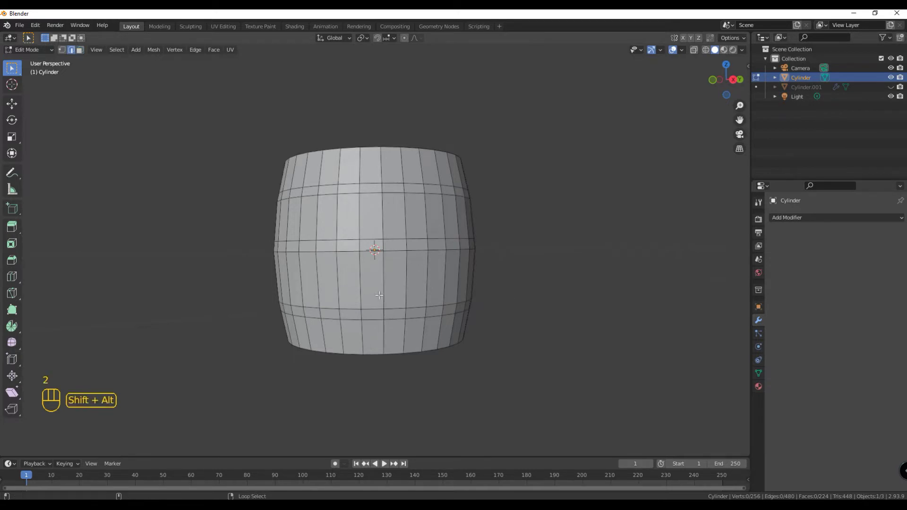
{"action": "left_click", "coordinate": [384, 293], "text": "alt+shift"}
{"action": "left_click", "coordinate": [428, 285], "text": "alt+shift"}
{"action": "left_click", "coordinate": [340, 290], "text": "alt+shift"}
{"action": "left_click", "coordinate": [300, 291], "text": "alt+shift"}
{"action": "left_click", "coordinate": [457, 285], "text": "alt+shift"}
{"action": "middle_click_drag", "start_coordinate": [457, 284], "coordinate": [443, 316]}
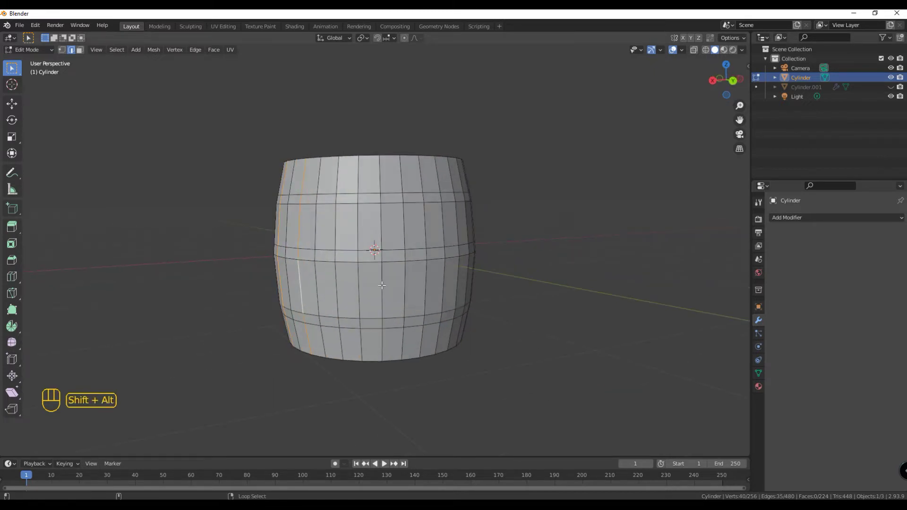
{"action": "left_click", "coordinate": [337, 289], "text": "alt+shift"}
{"action": "left_click", "coordinate": [383, 289], "text": "alt+shift"}
{"action": "left_click", "coordinate": [425, 289], "text": "alt+shift"}
{"action": "left_click", "coordinate": [455, 289], "text": "alt+shift"}
{"action": "middle_click_drag", "start_coordinate": [470, 290], "coordinate": [434, 308]}
{"action": "left_click", "coordinate": [333, 284], "text": "alt+shift"}
{"action": "left_click", "coordinate": [382, 290], "text": "alt+shift"}
{"action": "left_click", "coordinate": [428, 287], "text": "alt+shift"}
{"action": "left_click", "coordinate": [456, 280], "text": "alt+shift"}
{"action": "middle_click_drag", "start_coordinate": [456, 280], "coordinate": [421, 301]}
{"action": "left_click", "coordinate": [394, 287], "text": "alt+shift"}
{"action": "left_click", "coordinate": [417, 285], "text": "alt+shift"}
{"action": "left_click", "coordinate": [455, 294], "text": "alt+shift"}
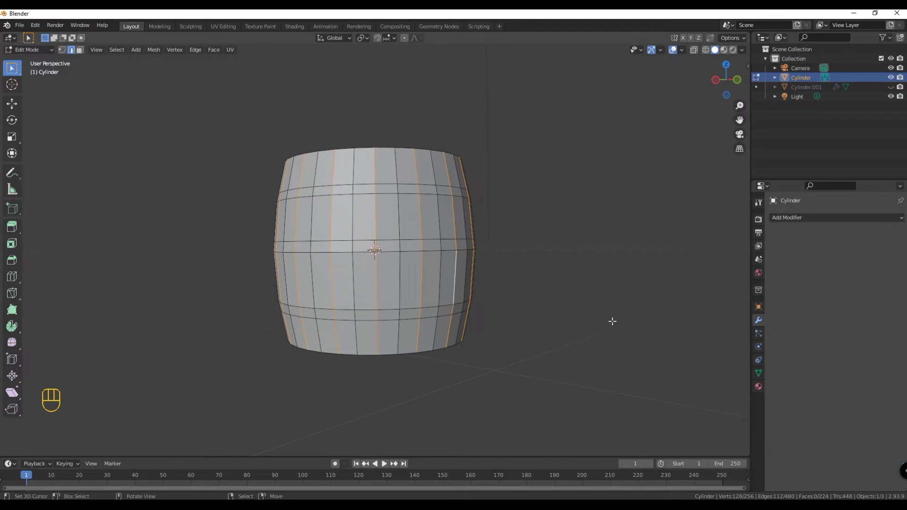
{"action": "right_click", "coordinate": [577, 322]}
{"action": "left_click", "coordinate": [553, 345]}
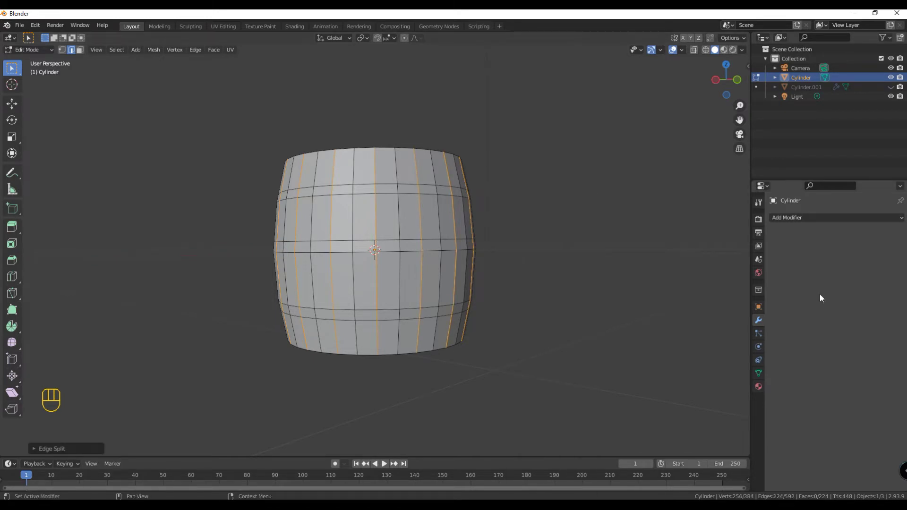
- Return to Object Mode and add a Solidify modifier to the barrel body with a thickness of 0.07 m
{"action": "key", "text": "Tab"}
{"action": "middle_click_drag", "start_coordinate": [551, 277], "coordinate": [586, 293]}
{"action": "left_click", "coordinate": [819, 217]}
{"action": "left_click", "coordinate": [731, 380]}
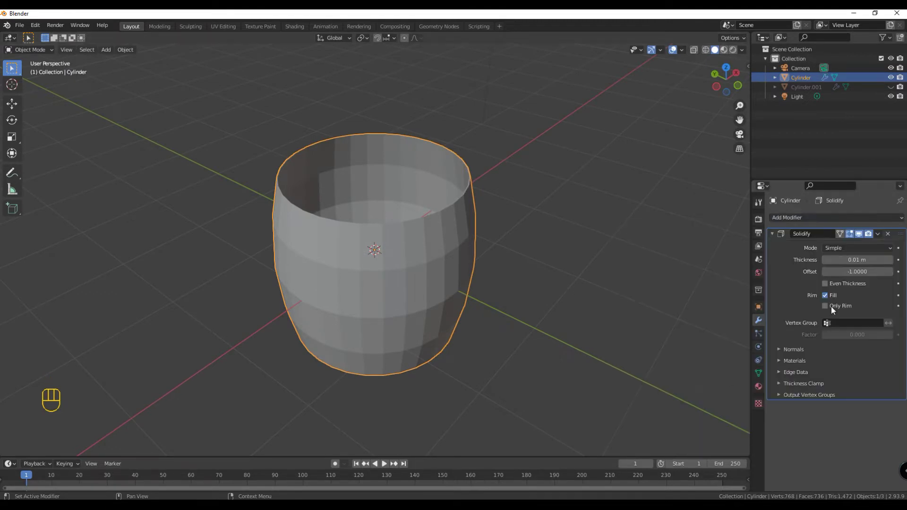
{"action": "left_click_drag", "start_coordinate": [857, 259], "coordinate": [876, 260]}
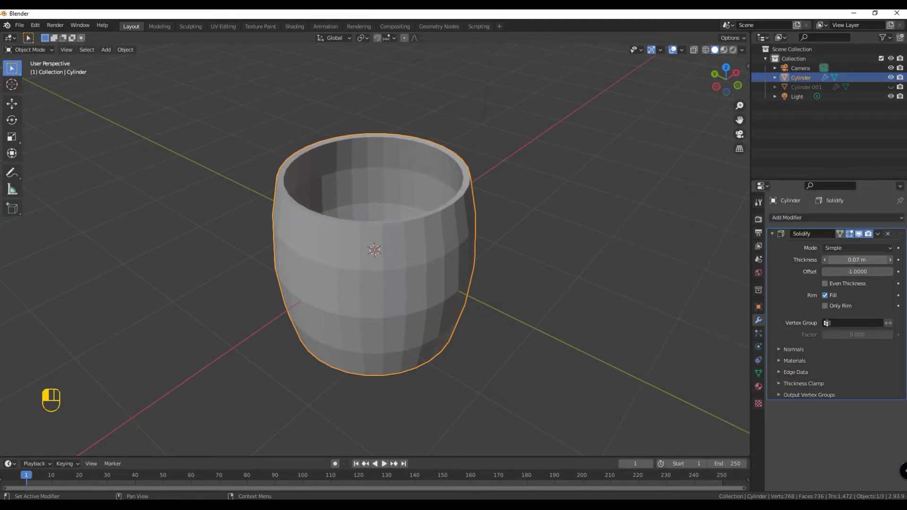
- Add a Bevel modifier with 2 segments to the barrel body
{"action": "left_click", "coordinate": [877, 216]}
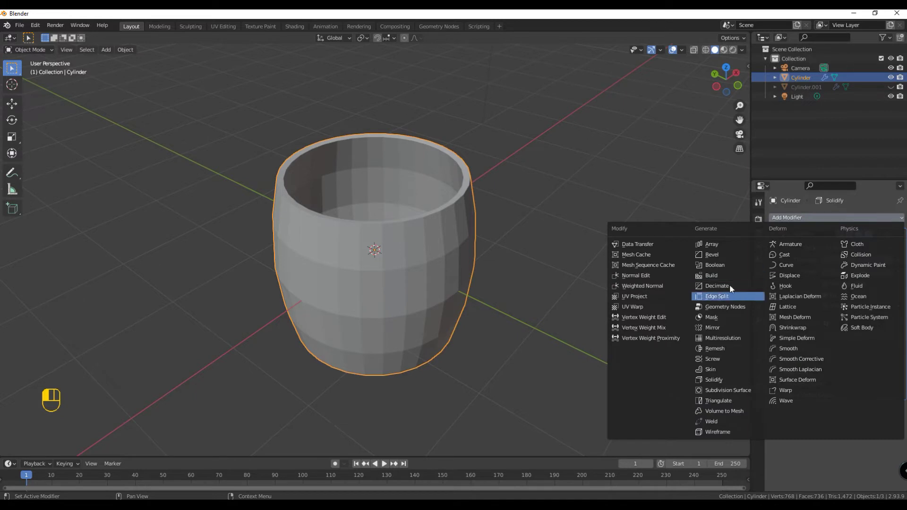
{"action": "left_click", "coordinate": [723, 255]}
{"action": "left_click", "coordinate": [893, 456]}
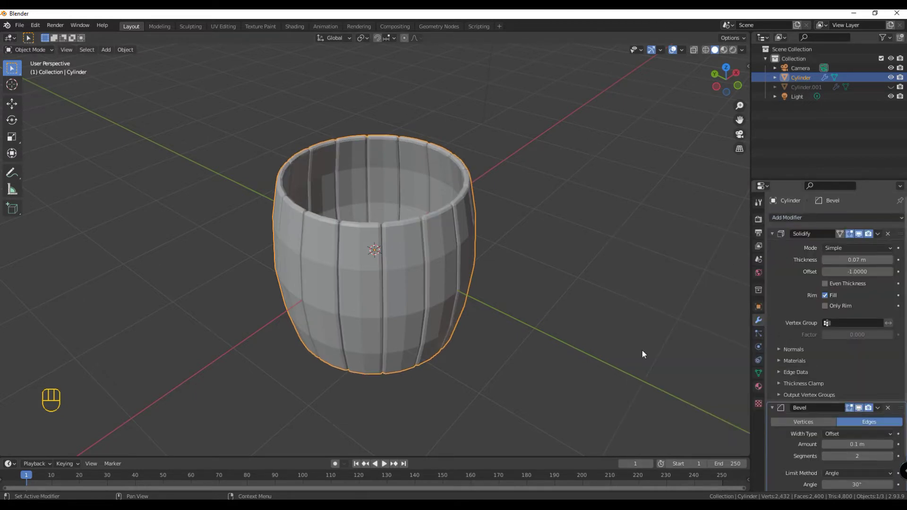
- Shade the barrel body smooth and enable Auto Smooth at 30° for its normals
{"action": "key", "text": "w"}
{"action": "left_click", "coordinate": [416, 248]}
{"action": "left_click", "coordinate": [758, 373]}
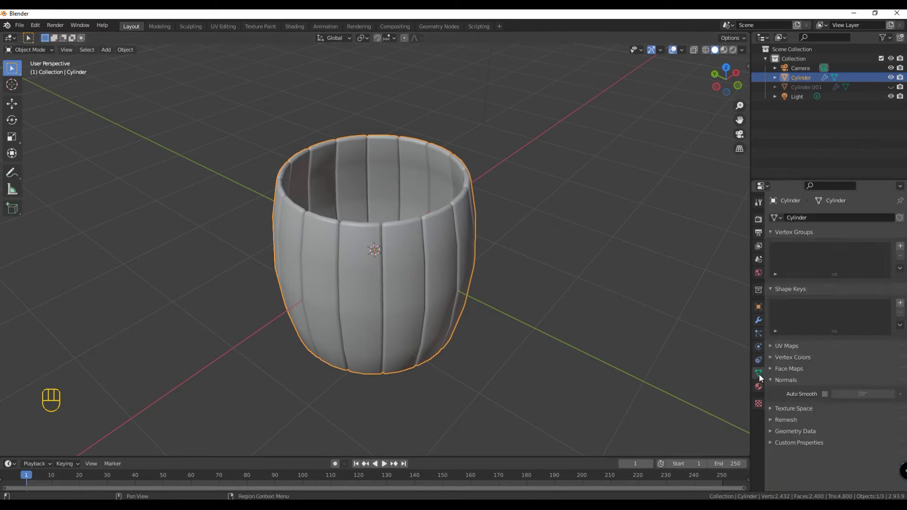
{"action": "left_click", "coordinate": [538, 271]}
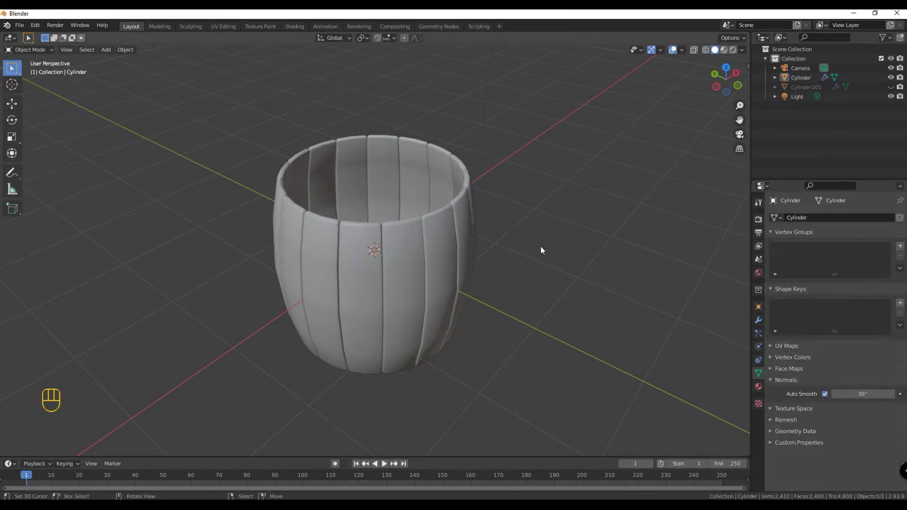
- Add a mesh circle at the barrel's centre and move it up along Z to just below the top rim
{"action": "middle_click_drag", "start_coordinate": [540, 246], "coordinate": [531, 288]}
{"action": "key", "text": "KP_7"}
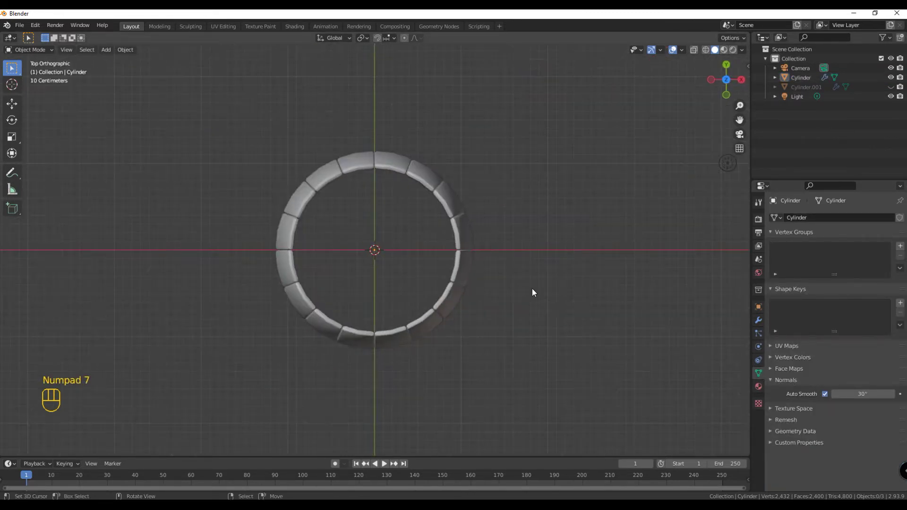
{"action": "key", "text": "shift+a"}
{"action": "mouse_move", "coordinate": [532, 288]}
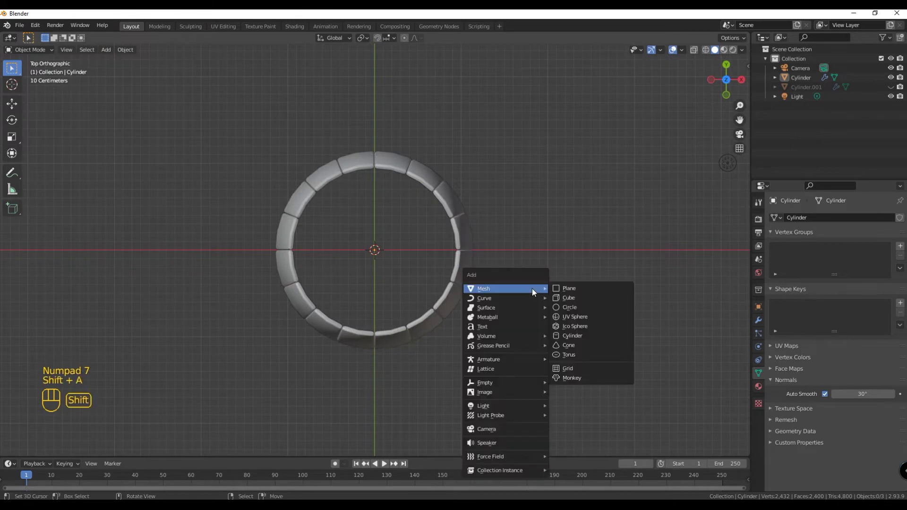
{"action": "left_click", "coordinate": [565, 307]}
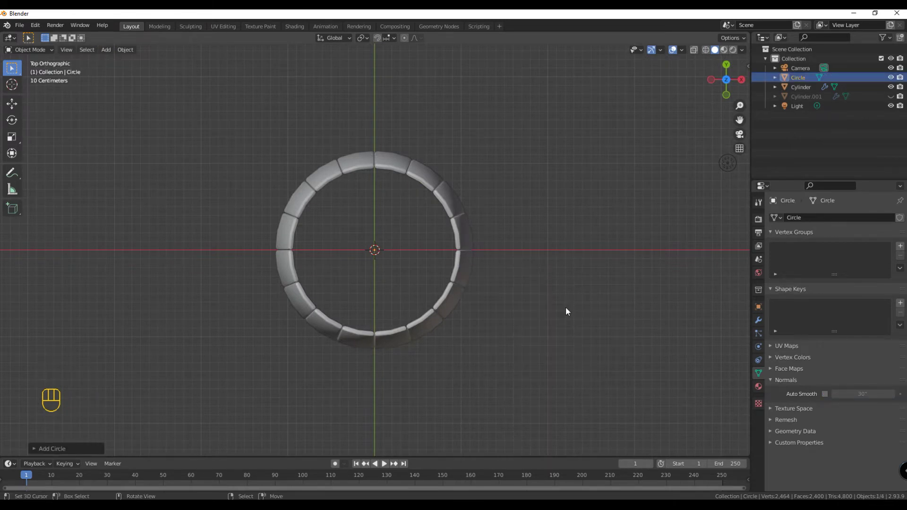
{"action": "key", "text": "KP_1"}
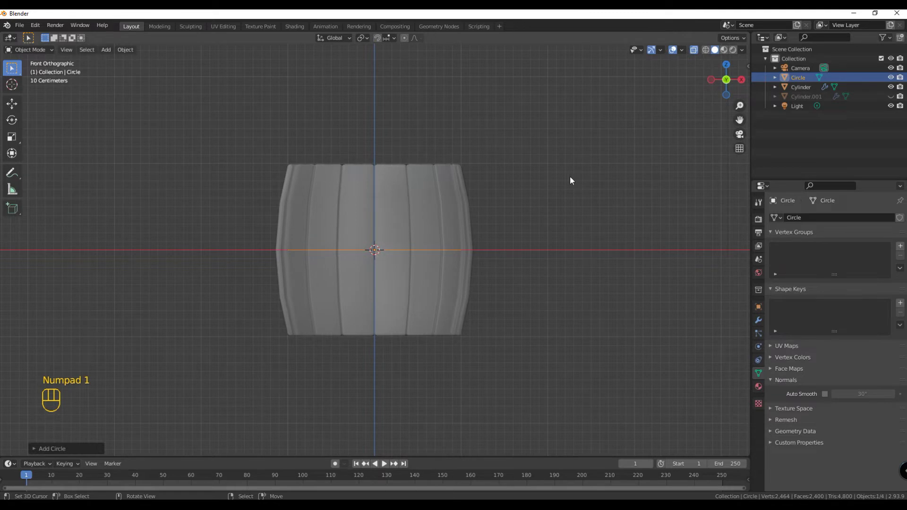
{"action": "key", "text": "g"}
{"action": "key", "text": "z"}
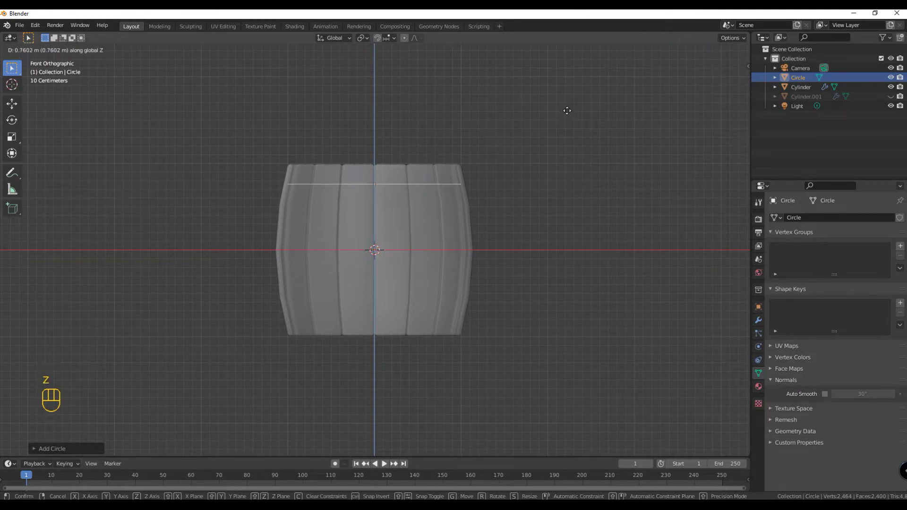
{"action": "left_click", "coordinate": [567, 108]}
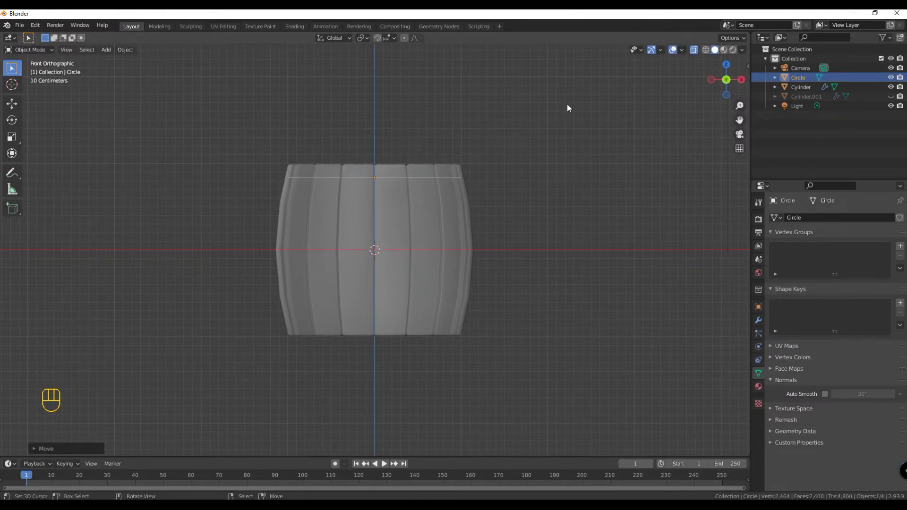
- Fill the circle with a face in Edit Mode to form the barrel lid
{"action": "middle_click_drag", "start_coordinate": [549, 151], "coordinate": [520, 206]}
{"action": "key", "text": "Tab"}
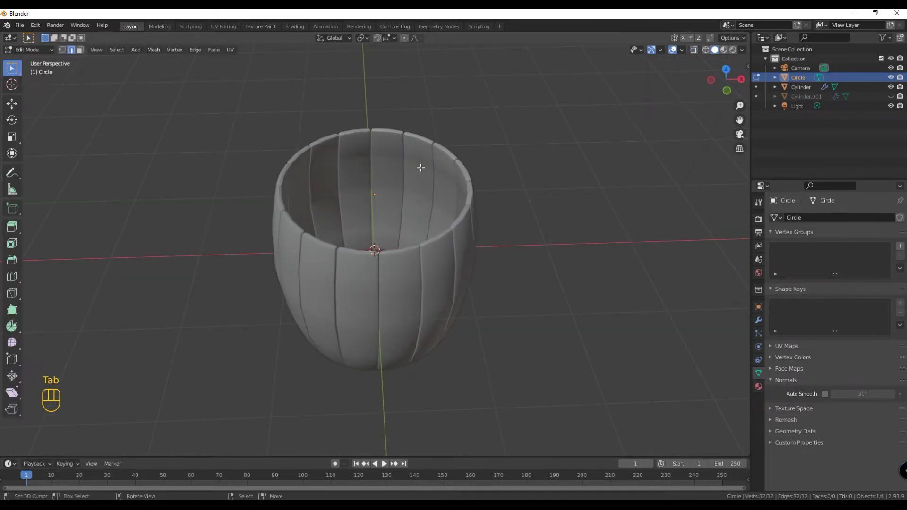
{"action": "key", "text": "f"}
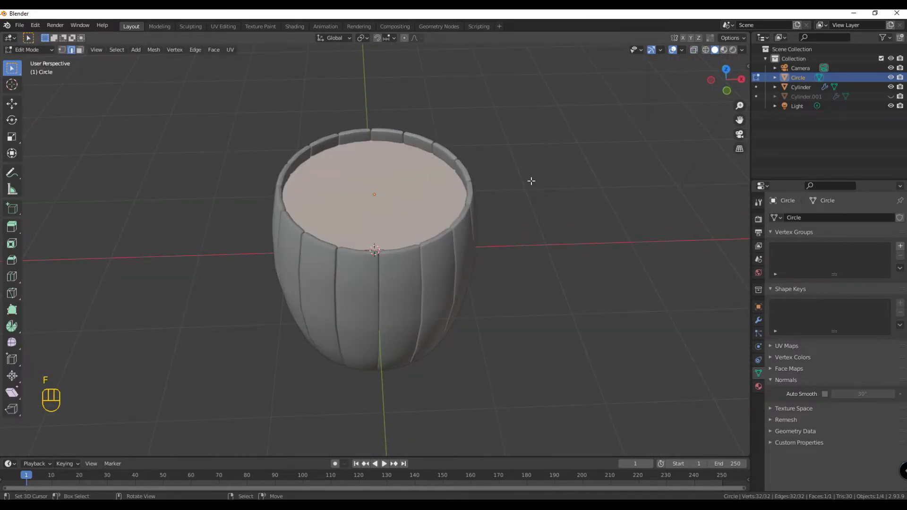
- Isolate the lid in local view and knife five roughly parallel cuts across it to divide it into six planks
{"action": "key", "text": "KP_Divide"}
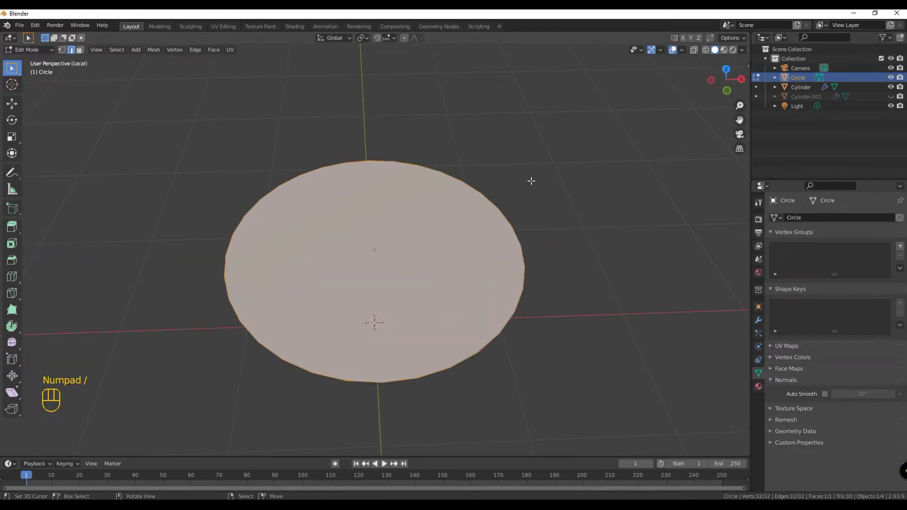
{"action": "key", "text": "k"}
{"action": "left_click", "coordinate": [257, 204]}
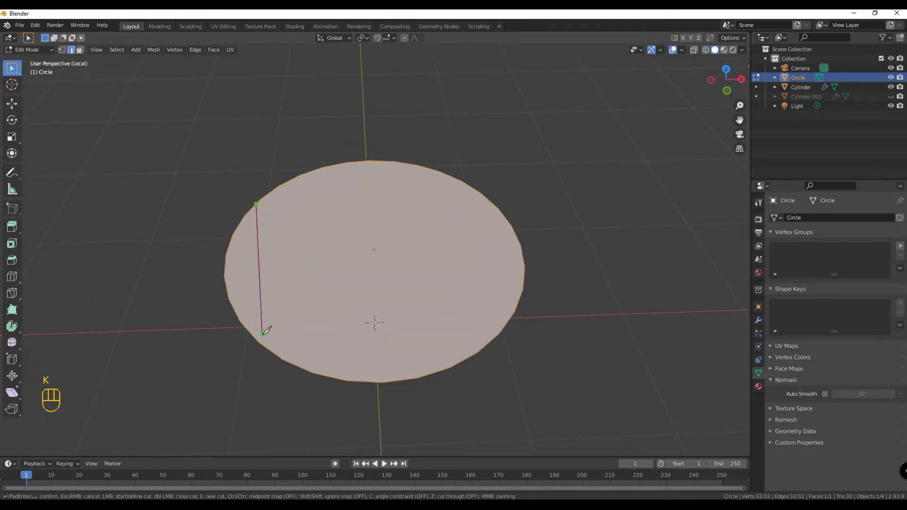
{"action": "left_click", "coordinate": [265, 346]}
{"action": "left_click", "coordinate": [301, 175]}
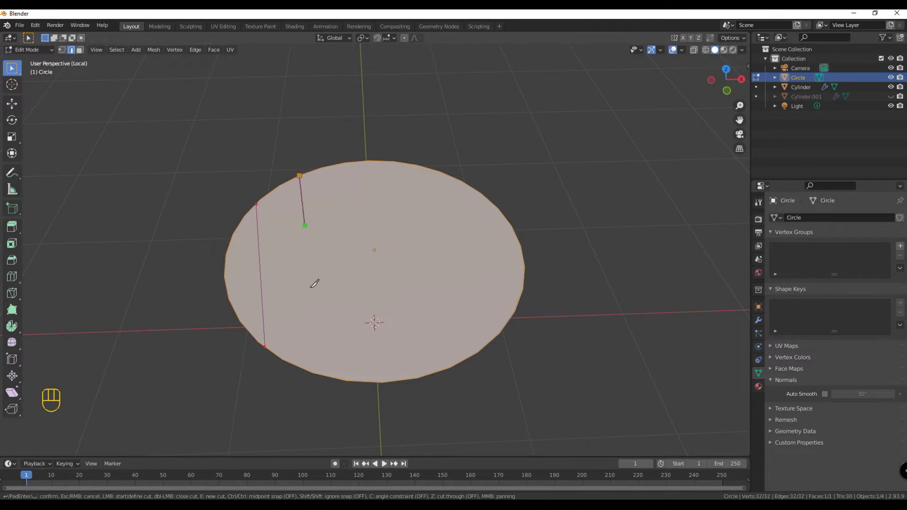
{"action": "left_click", "coordinate": [354, 163]}
{"action": "left_click", "coordinate": [414, 166]}
{"action": "left_click", "coordinate": [441, 370]}
{"action": "left_click", "coordinate": [466, 185]}
{"action": "left_click", "coordinate": [484, 347]}
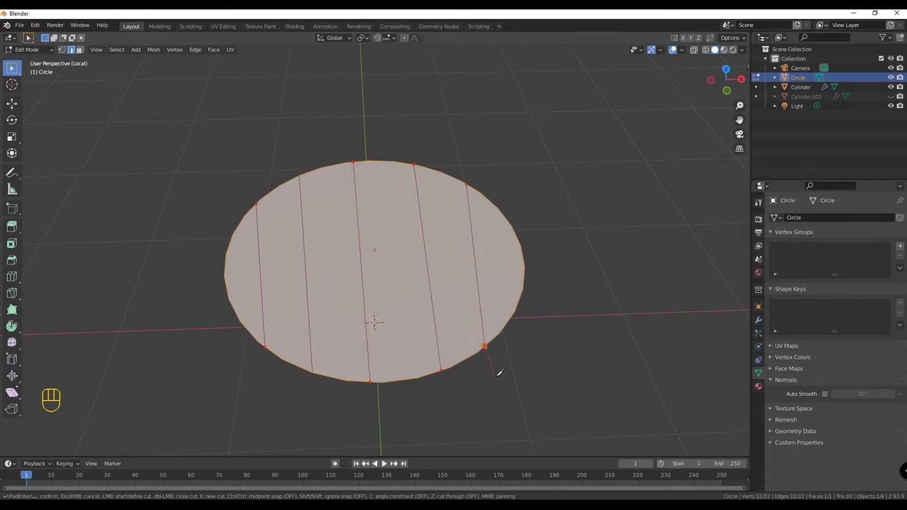
{"action": "key", "text": "Return"}
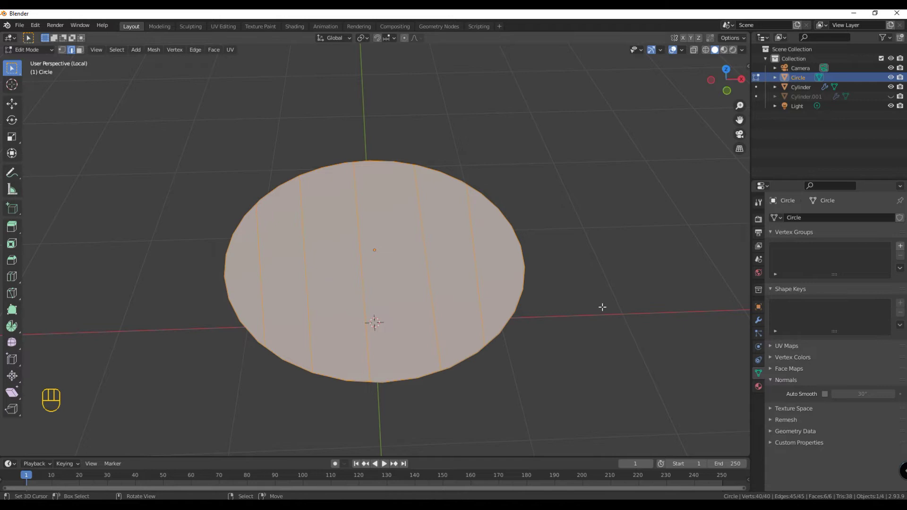
- Select the five cut lines across the lid and apply Edge Split to them
{"action": "left_click", "coordinate": [260, 270]}
{"action": "left_click", "coordinate": [306, 277], "text": "shift"}
{"action": "left_click", "coordinate": [362, 278], "text": "shift"}
{"action": "left_click", "coordinate": [429, 281], "text": "shift"}
{"action": "left_click", "coordinate": [477, 281], "text": "shift"}
{"action": "right_click", "coordinate": [501, 253]}
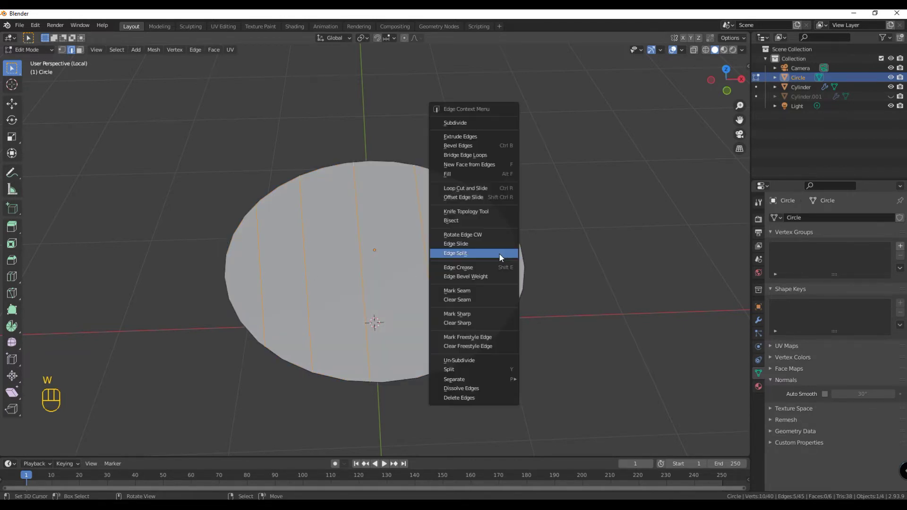
{"action": "left_click", "coordinate": [504, 253]}
- Add a Solidify modifier to the lid with a thickness of 0.05 m
{"action": "left_click", "coordinate": [758, 320]}
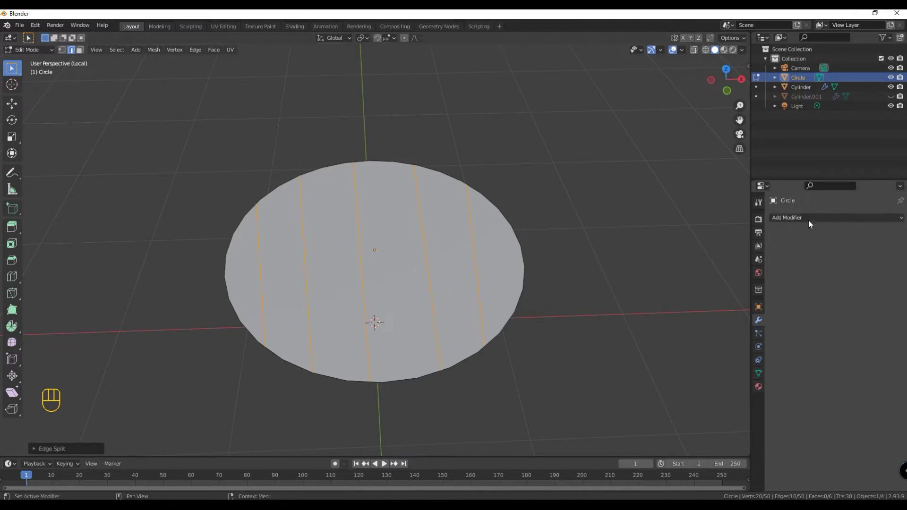
{"action": "left_click", "coordinate": [805, 218]}
{"action": "left_click", "coordinate": [725, 377]}
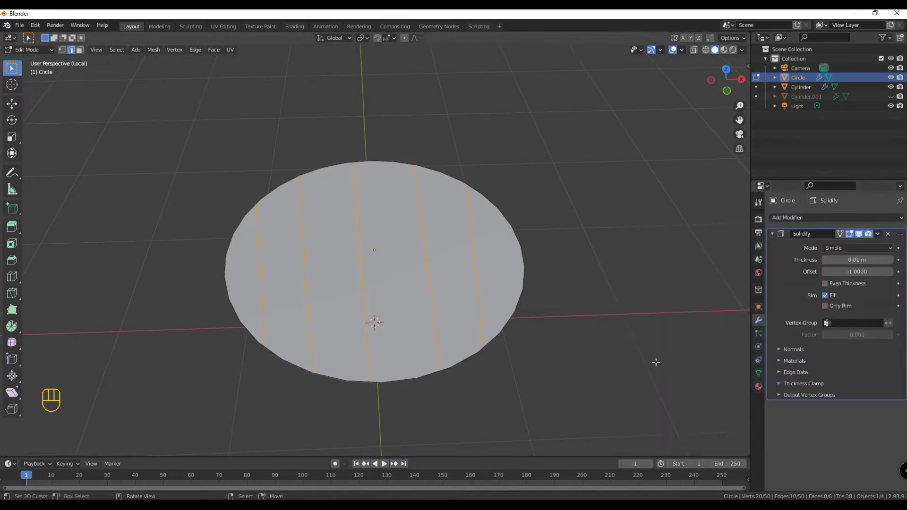
{"action": "middle_click_drag", "start_coordinate": [674, 362], "coordinate": [616, 318]}
{"action": "mouse_move", "coordinate": [857, 259]}
{"action": "left_mouse_down"}
{"action": "mouse_move", "coordinate": [868, 260]}
{"action": "mouse_move", "coordinate": [850, 260]}
{"action": "left_mouse_up"}
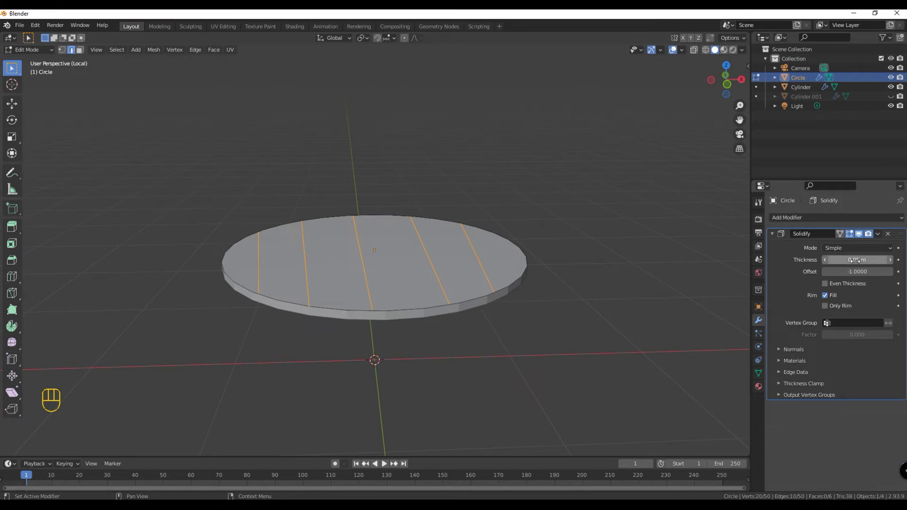
- Add a Bevel modifier with 2 segments to the lid planks
{"action": "left_click", "coordinate": [834, 218]}
{"action": "left_click", "coordinate": [719, 254]}
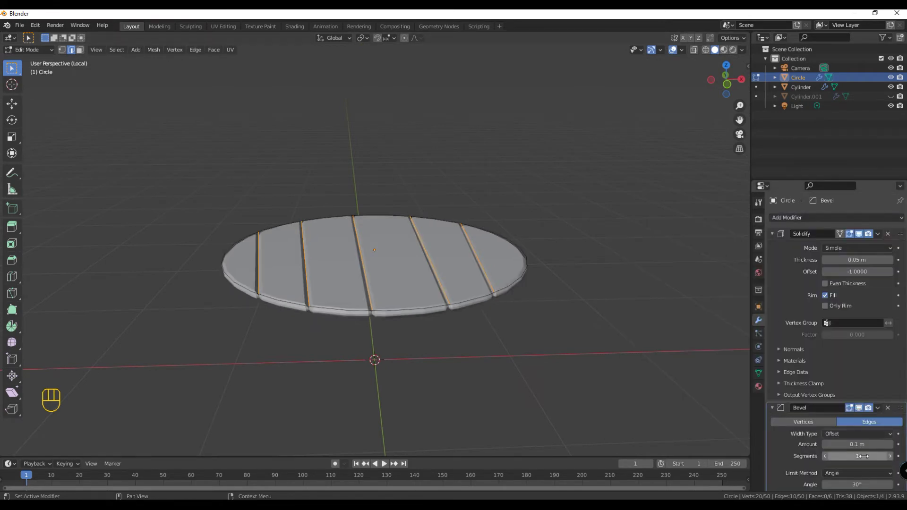
{"action": "left_click", "coordinate": [891, 456]}
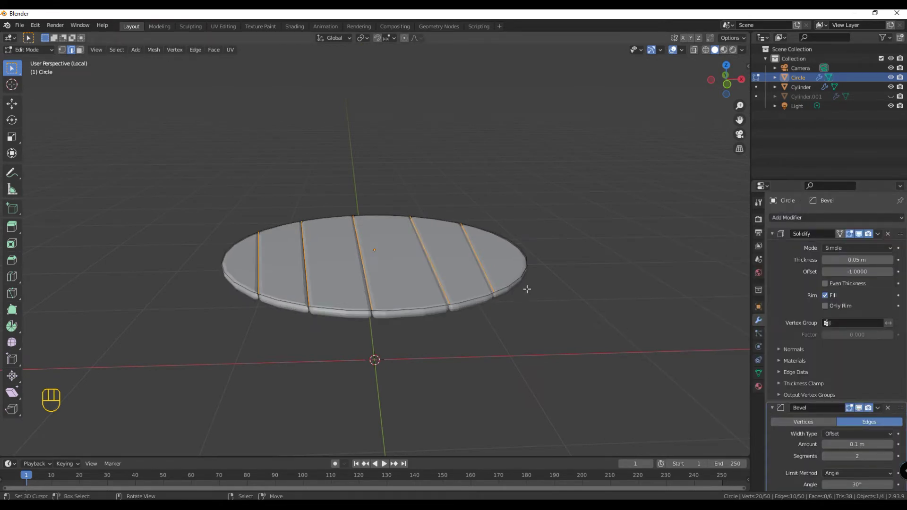
- Return to Object Mode, shade the lid smooth and leave local view
{"action": "key", "text": "Tab"}
{"action": "right_click", "coordinate": [415, 270]}
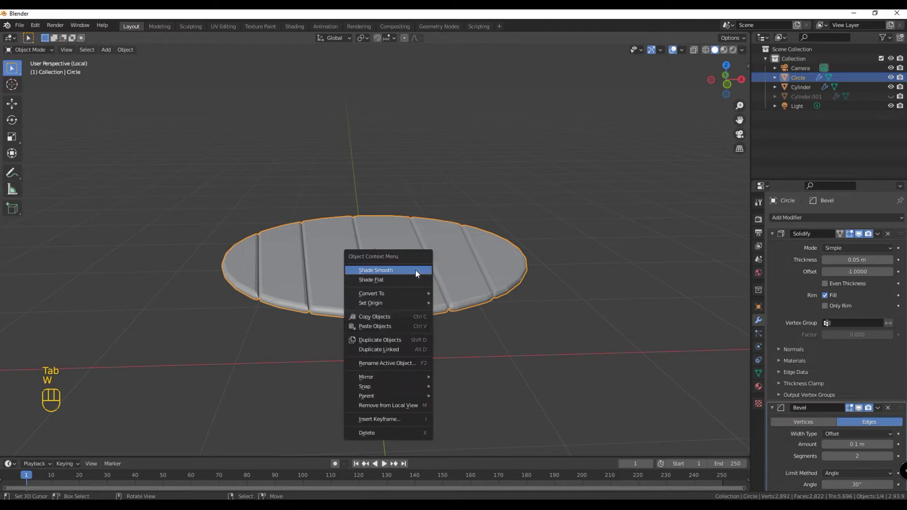
{"action": "left_click", "coordinate": [415, 270]}
{"action": "key", "text": "KP_Divide"}
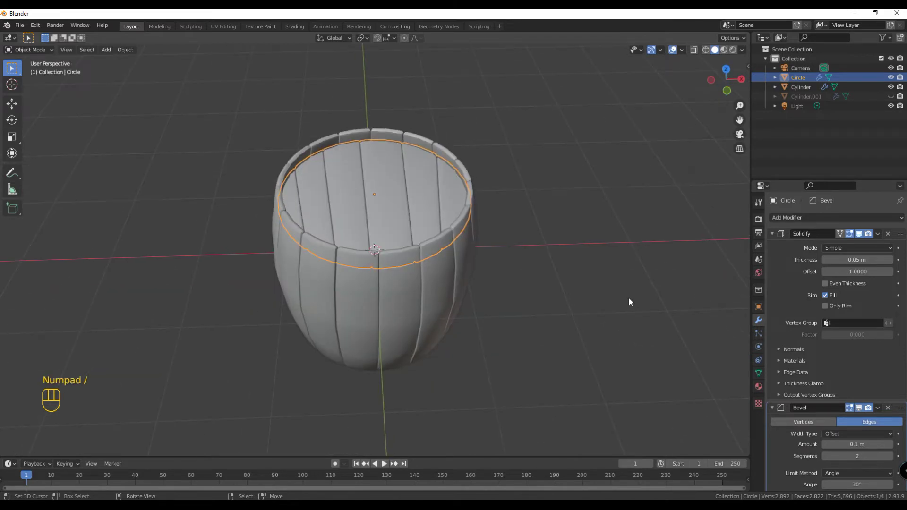
- Duplicate the lid and move the copy down along Z to just above the barrel's bottom rim
{"action": "key", "text": "KP_1"}
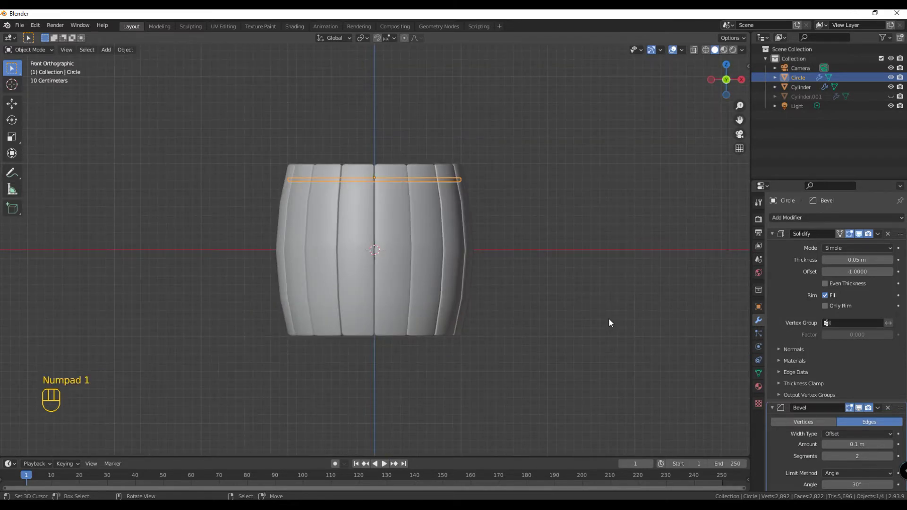
{"action": "key", "text": "shift+d"}
{"action": "key", "text": "z"}
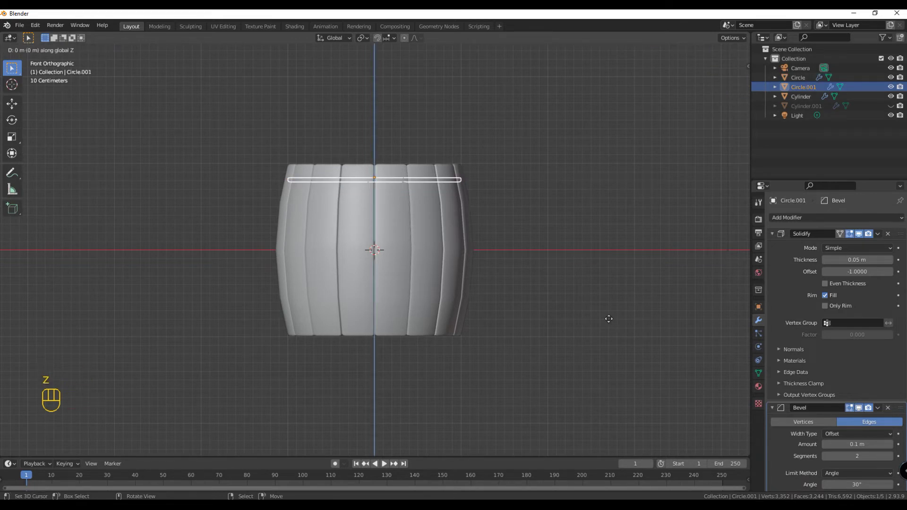
{"action": "left_click", "coordinate": [602, 52]}
- Rotate the bottom lid about the Z axis so its planks run in a different direction from the top lid's
{"action": "middle_click_drag", "start_coordinate": [572, 98], "coordinate": [578, 135]}
{"action": "key", "text": "r"}
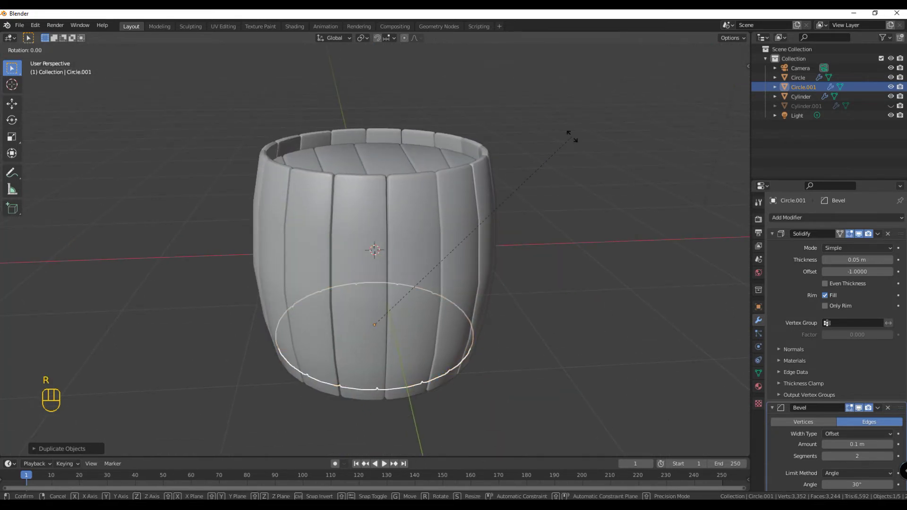
{"action": "key", "text": "z"}
{"action": "left_click", "coordinate": [453, 309]}
- Add a mesh cylinder and scale it down to a small plug
{"action": "mouse_move", "coordinate": [613, 231]}
{"action": "middle_mouse_down"}
{"action": "mouse_move", "coordinate": [603, 229]}
{"action": "mouse_move", "coordinate": [650, 227]}
{"action": "mouse_move", "coordinate": [616, 222]}
{"action": "middle_mouse_up"}
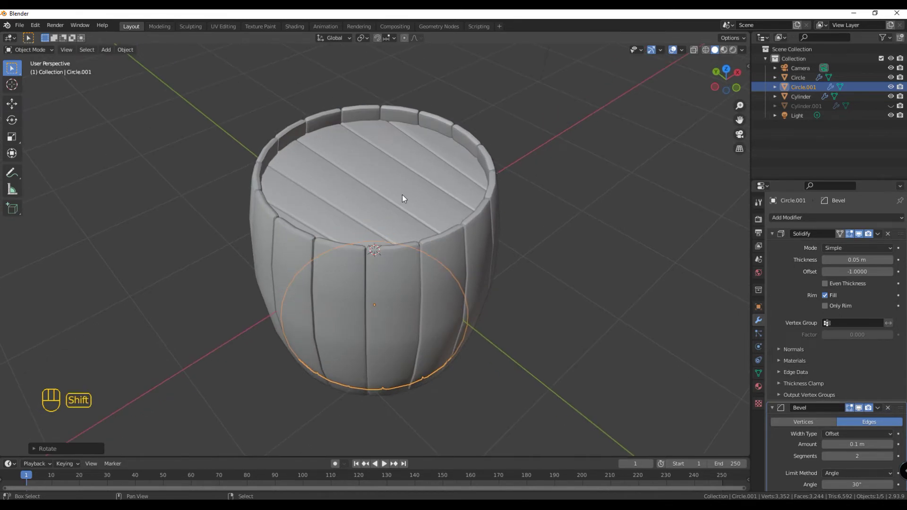
{"action": "key", "text": "shift+a"}
{"action": "left_click", "coordinate": [443, 241]}
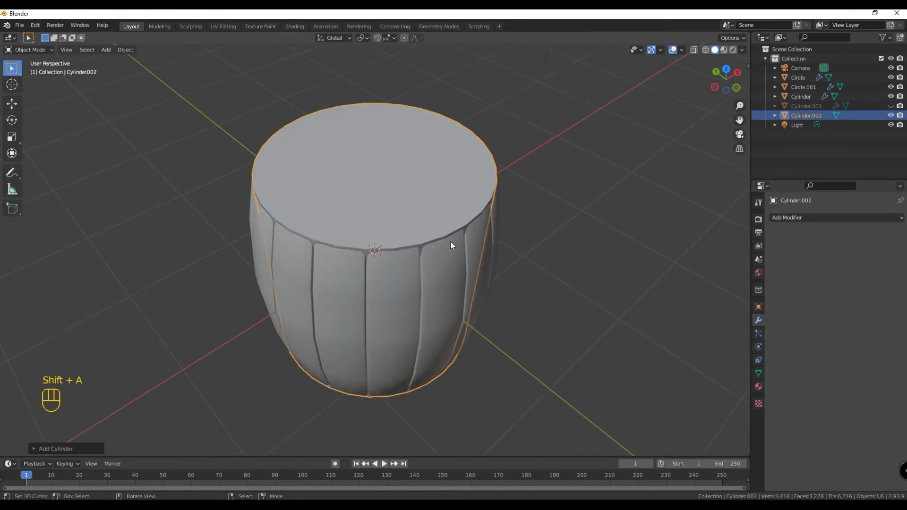
{"action": "key", "text": "s"}
{"action": "left_click", "coordinate": [391, 254]}
- Raise the small cylinder along Z through the top lid and shift it horizontally to near the lid's edge
{"action": "key", "text": "g"}
{"action": "key", "text": "z"}
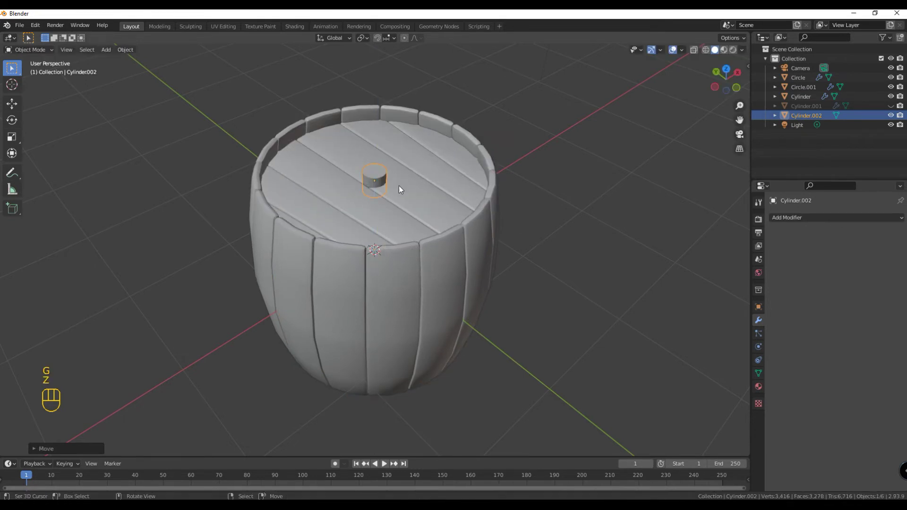
{"action": "key", "text": "shift+z"}
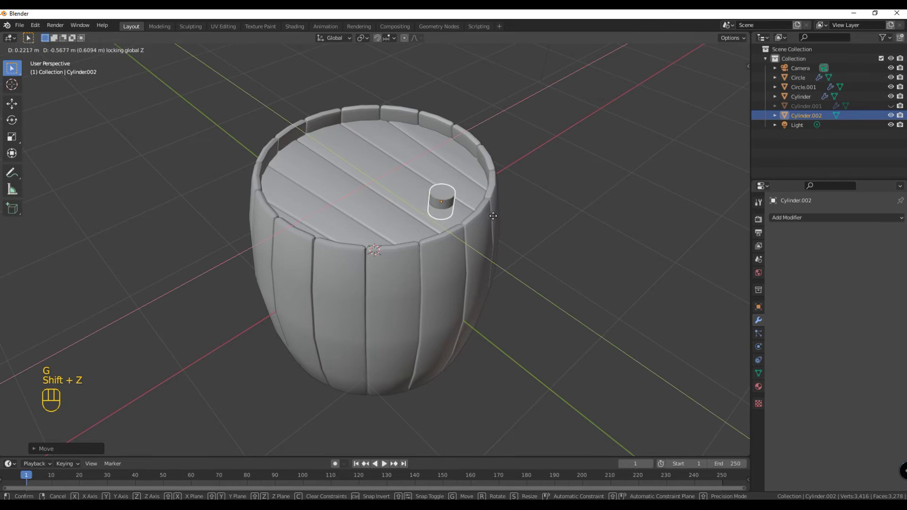
{"action": "left_click", "coordinate": [483, 212]}
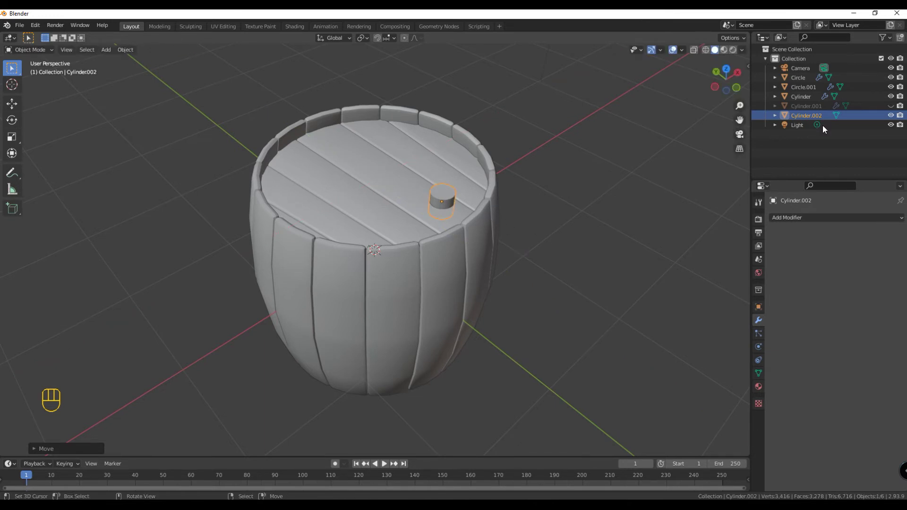
- Shade the small plug cylinder smooth and enable Auto Smooth at 30° for its normals
{"action": "key", "text": "w"}
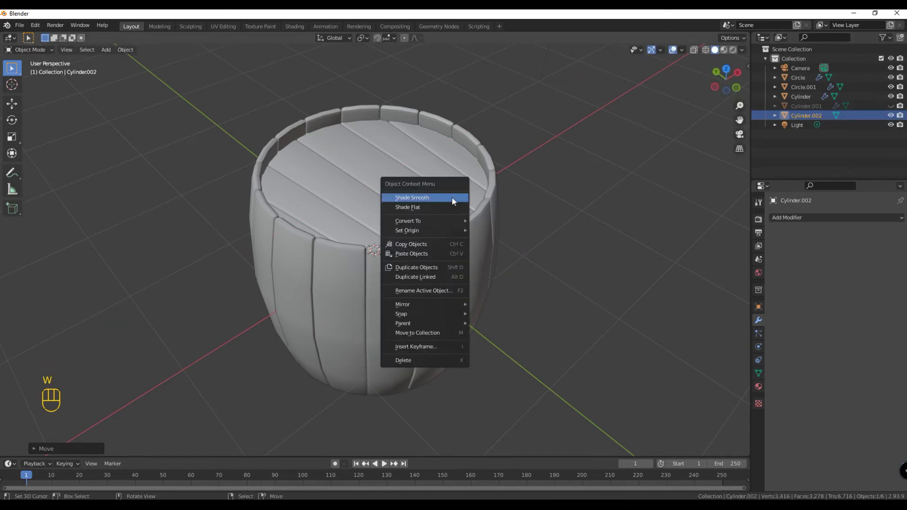
{"action": "left_click", "coordinate": [452, 197]}
{"action": "left_click", "coordinate": [758, 373]}
{"action": "left_click", "coordinate": [825, 394]}
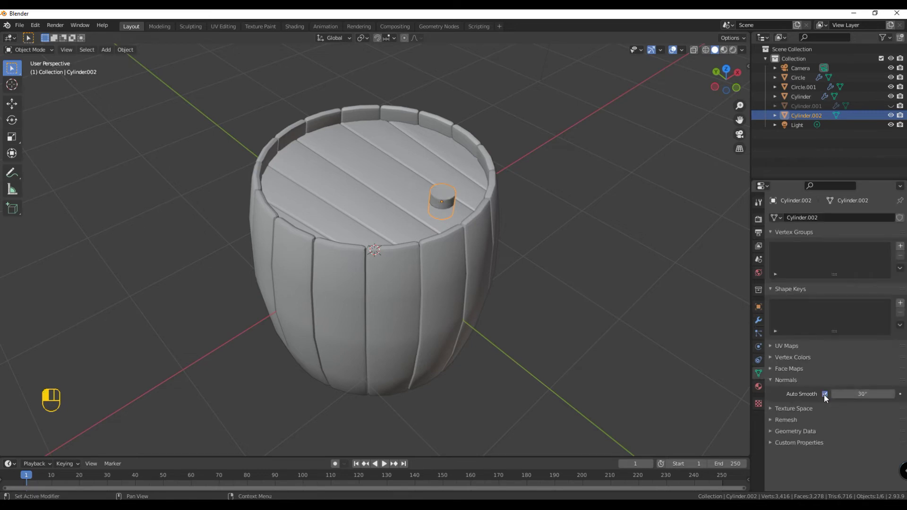
- Unhide the barrel's hoops object and check it around the body
{"action": "middle_click_drag", "start_coordinate": [557, 310], "coordinate": [566, 273]}
{"action": "left_click", "coordinate": [890, 106]}
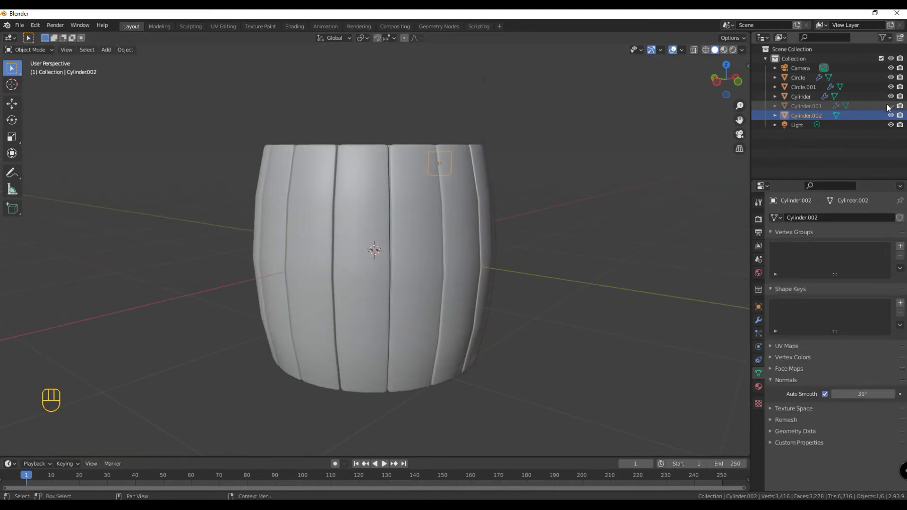
{"action": "middle_click_drag", "start_coordinate": [601, 222], "coordinate": [621, 239]}
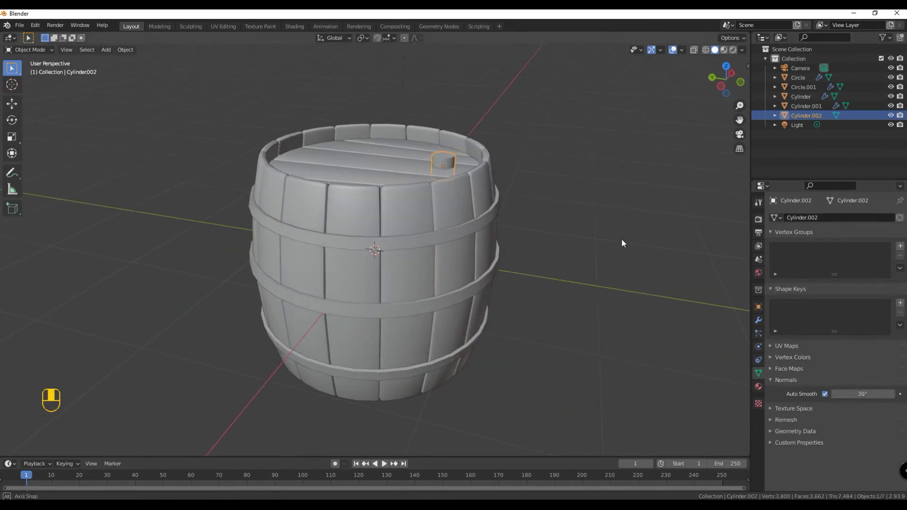
- Select the hoops, show their material settings and enlarge the timeline area below the 3D viewport
{"action": "left_click", "coordinate": [439, 238]}
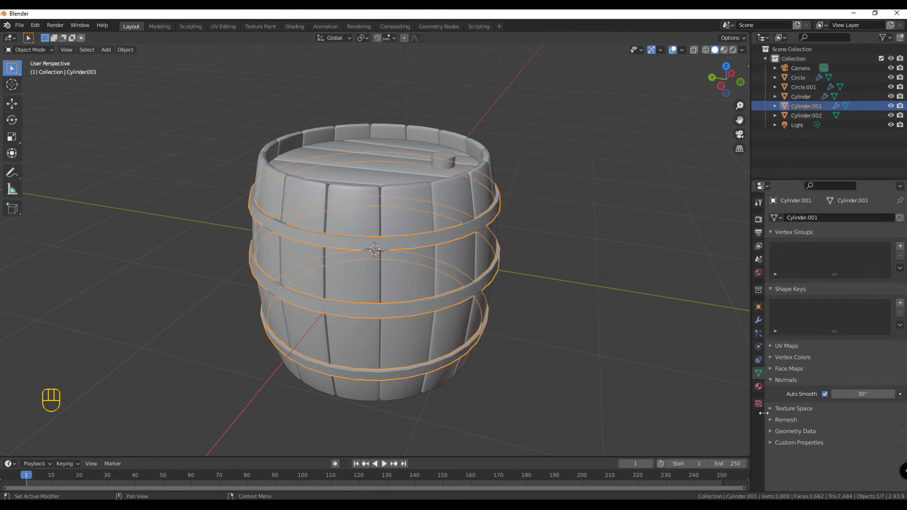
{"action": "left_click", "coordinate": [757, 386]}
{"action": "left_click_drag", "start_coordinate": [34, 455], "coordinate": [289, 329]}
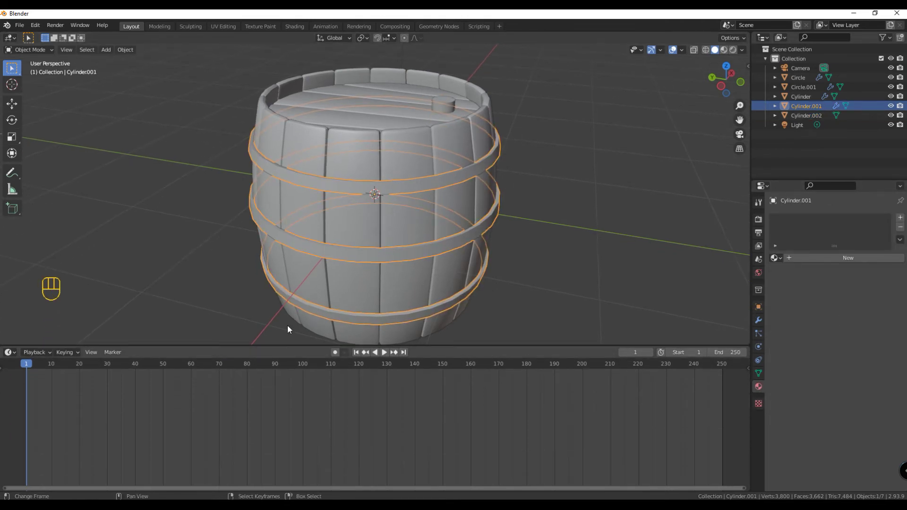
- Apply the Solidify modifier on the hoops
{"action": "left_click", "coordinate": [758, 320]}
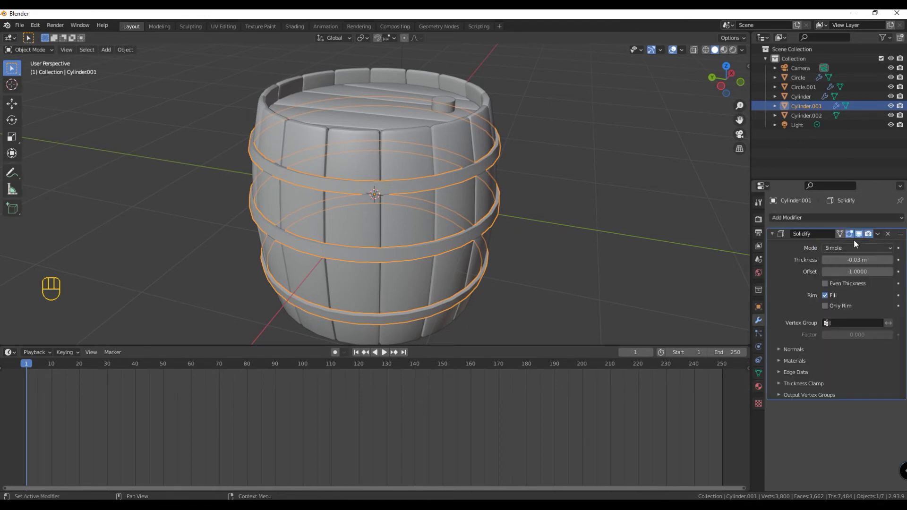
{"action": "left_click", "coordinate": [877, 233]}
{"action": "left_click", "coordinate": [869, 244]}
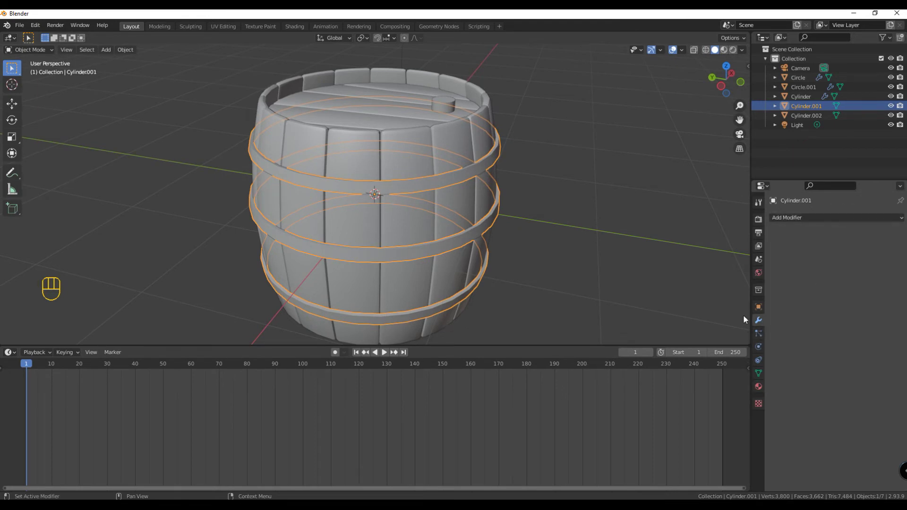
- Change the timeline area to a Shader Editor and create a new material for the hoops
{"action": "left_click", "coordinate": [758, 386]}
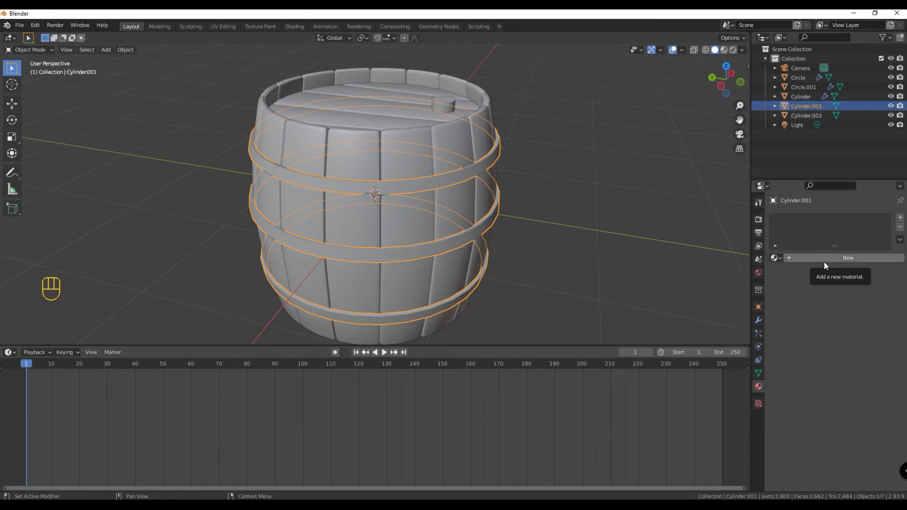
{"action": "left_click", "coordinate": [9, 352]}
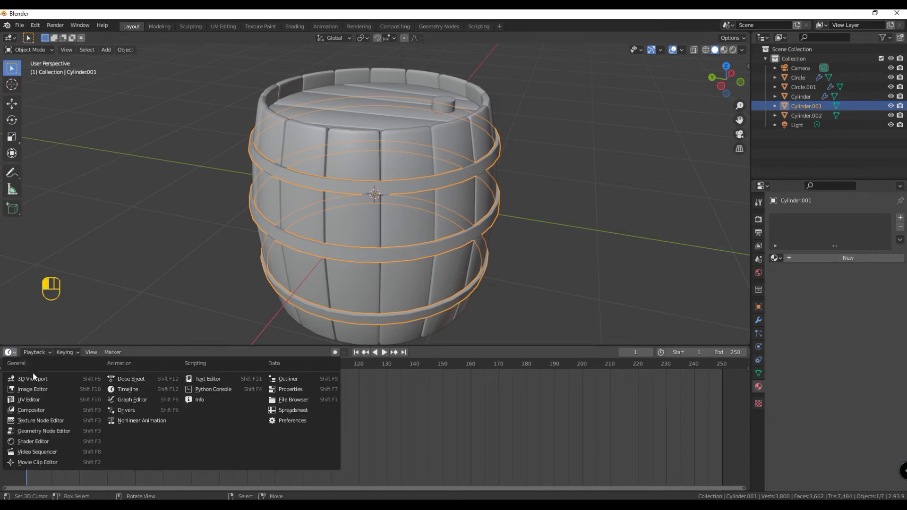
{"action": "left_click", "coordinate": [46, 442]}
{"action": "left_click", "coordinate": [394, 352]}
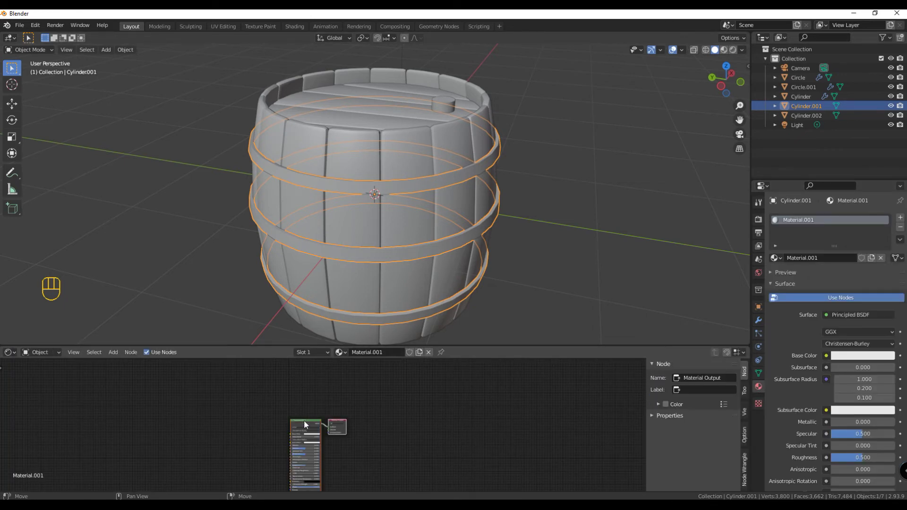
- Add an Image Texture node to the hoop material and connect its Color output to the Principled BSDF's Base Color
{"action": "scroll", "coordinate": [305, 420], "scroll_direction": "up", "scroll_amount": 2}
{"action": "middle_click_drag", "start_coordinate": [321, 419], "coordinate": [362, 417]}
{"action": "scroll", "coordinate": [362, 418], "scroll_direction": "up", "scroll_amount": 2}
{"action": "left_click", "coordinate": [113, 352]}
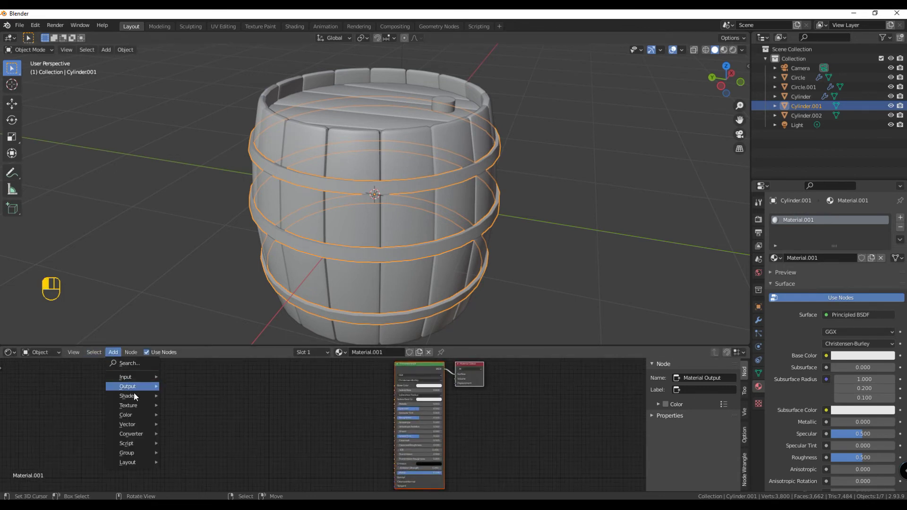
{"action": "mouse_move", "coordinate": [143, 405]}
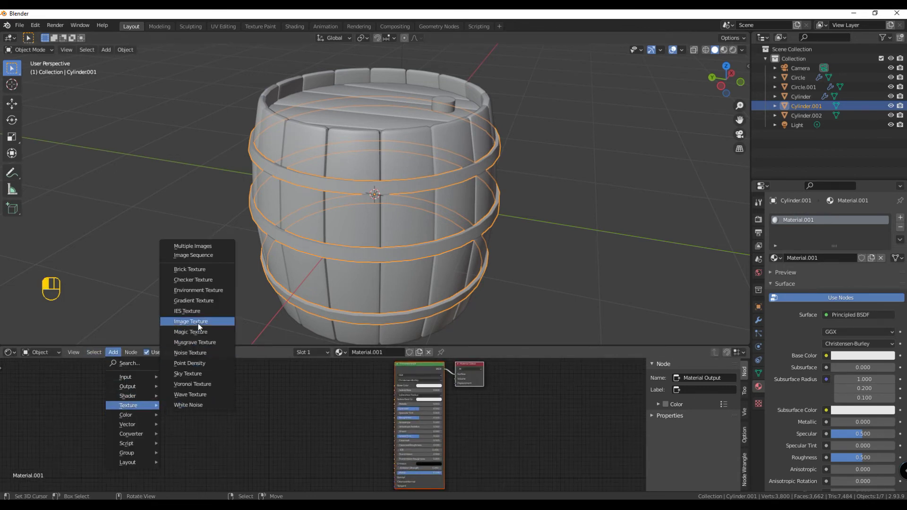
{"action": "left_click", "coordinate": [198, 322]}
{"action": "left_click", "coordinate": [370, 391]}
{"action": "left_click_drag", "start_coordinate": [371, 391], "coordinate": [396, 386]}
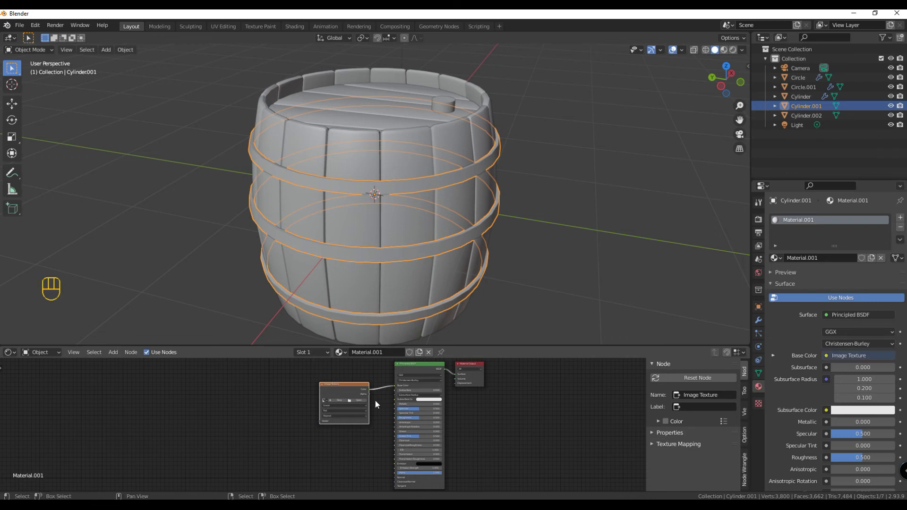
- Load Metal022_2K_Color.jpg from the desktop's Metal022_2K-JPG folder into the hoops' image texture and switch the viewport to Material Preview shading
{"action": "left_click", "coordinate": [358, 400]}
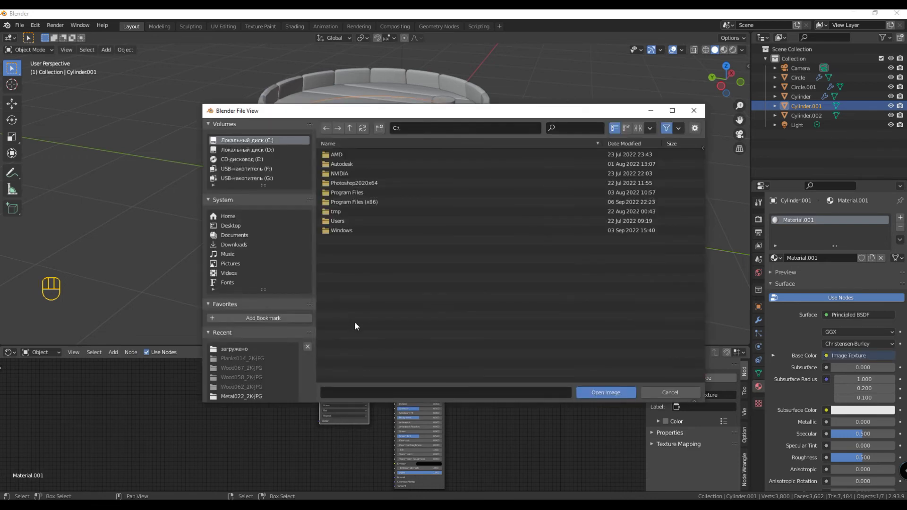
{"action": "left_click", "coordinate": [231, 226]}
{"action": "double_click", "coordinate": [349, 164]}
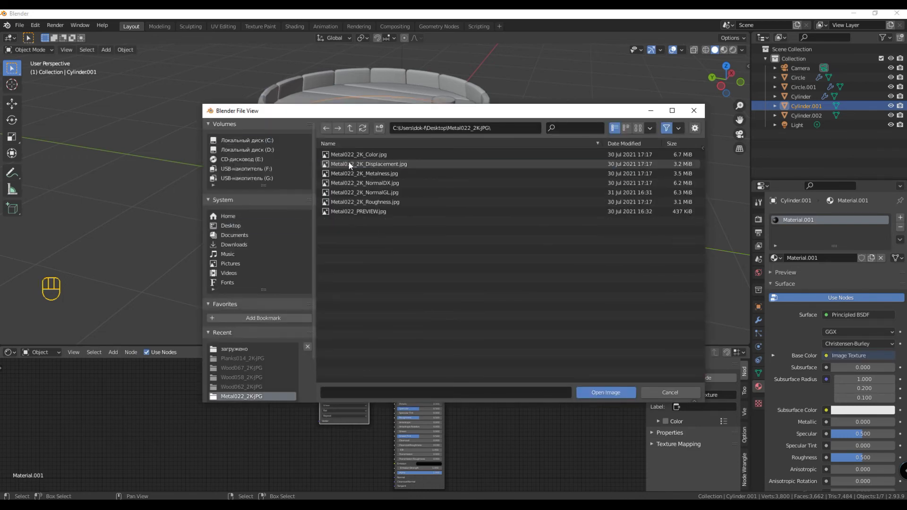
{"action": "double_click", "coordinate": [353, 154]}
{"action": "left_click", "coordinate": [724, 50]}
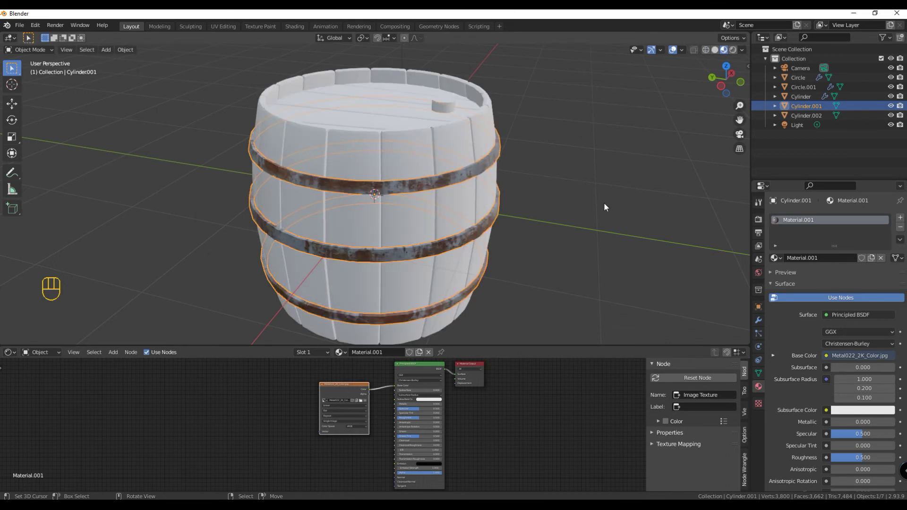
- Create a new material for the barrel's stave body
{"action": "left_click", "coordinate": [397, 229]}
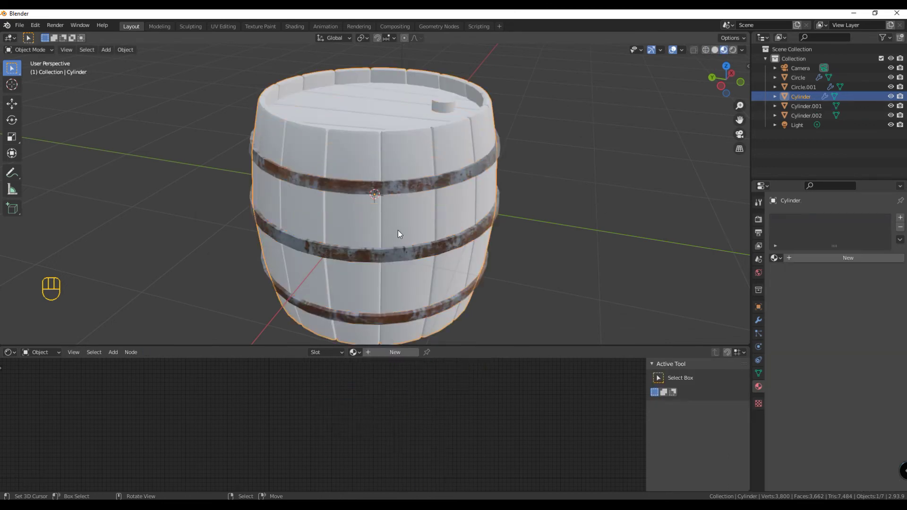
{"action": "left_click", "coordinate": [394, 353]}
{"action": "scroll", "coordinate": [279, 444], "scroll_direction": "up", "scroll_amount": 4}
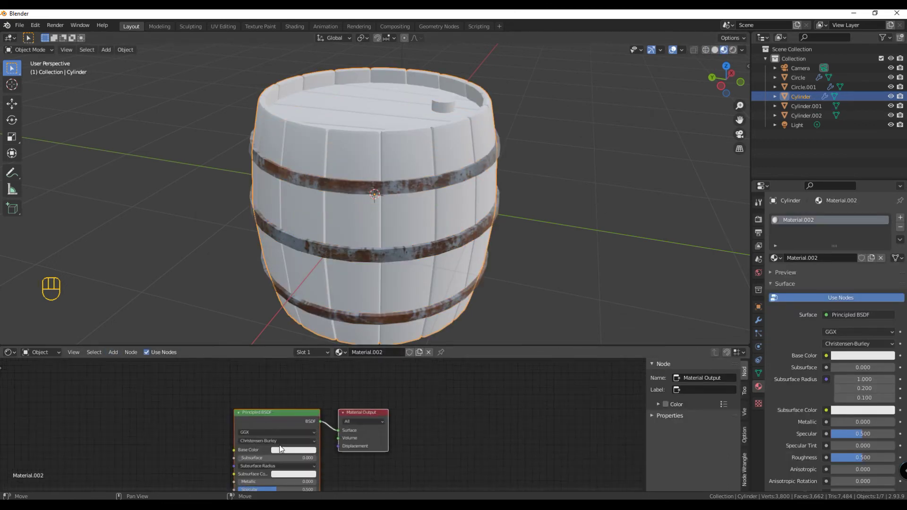
- Add an Image Texture node to the body material and connect its Color output to the Principled BSDF's Base Color
{"action": "left_click", "coordinate": [113, 352]}
{"action": "left_click", "coordinate": [112, 355]}
{"action": "left_click", "coordinate": [112, 353]}
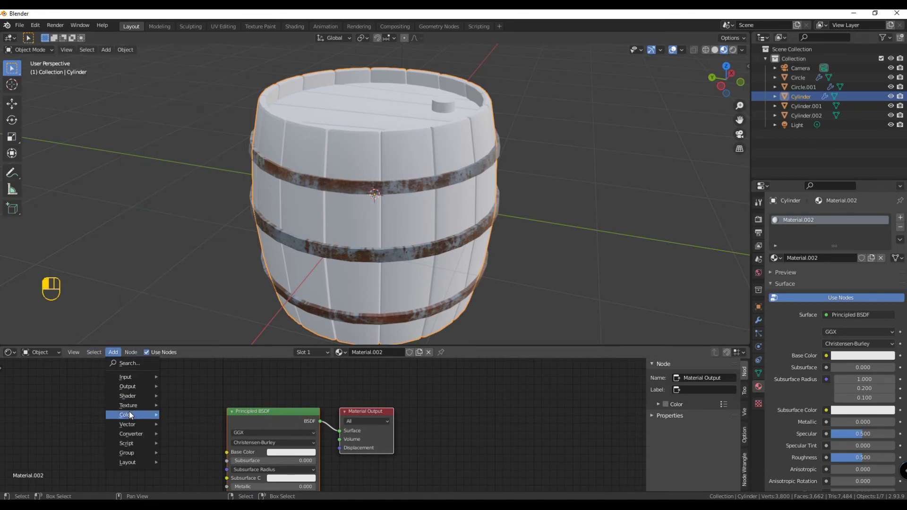
{"action": "mouse_move", "coordinate": [129, 410]}
{"action": "left_click", "coordinate": [194, 332]}
{"action": "left_click", "coordinate": [76, 416]}
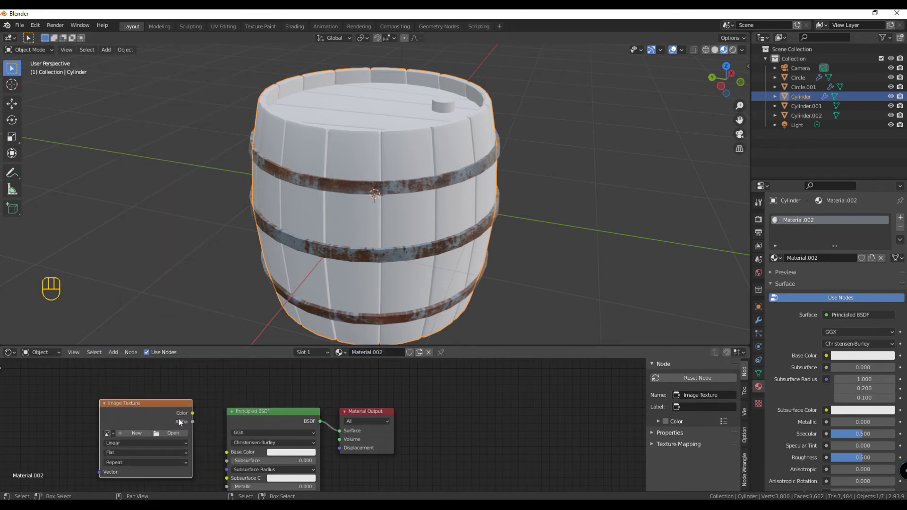
{"action": "left_click_drag", "start_coordinate": [194, 413], "coordinate": [230, 451]}
- Load Wood058_2K_Color.jpg from the desktop into the body material's image texture node
{"action": "left_click", "coordinate": [179, 434]}
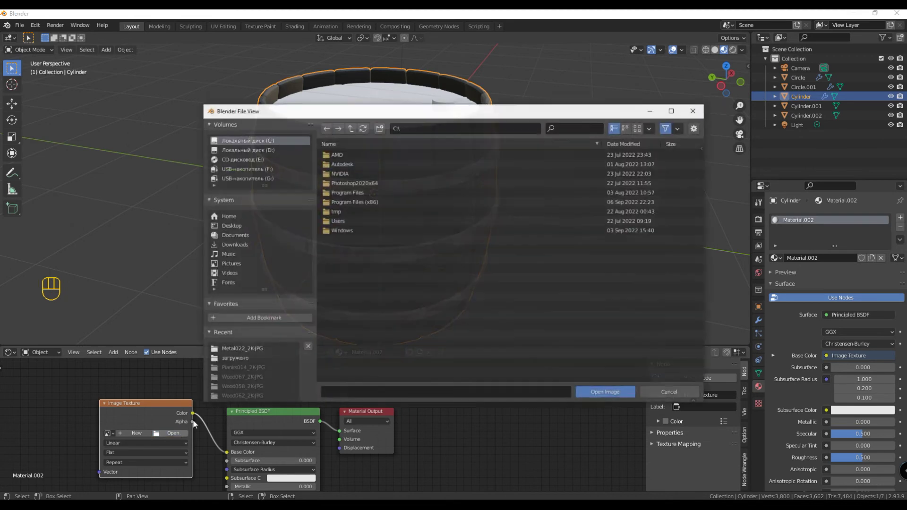
{"action": "left_click", "coordinate": [236, 225]}
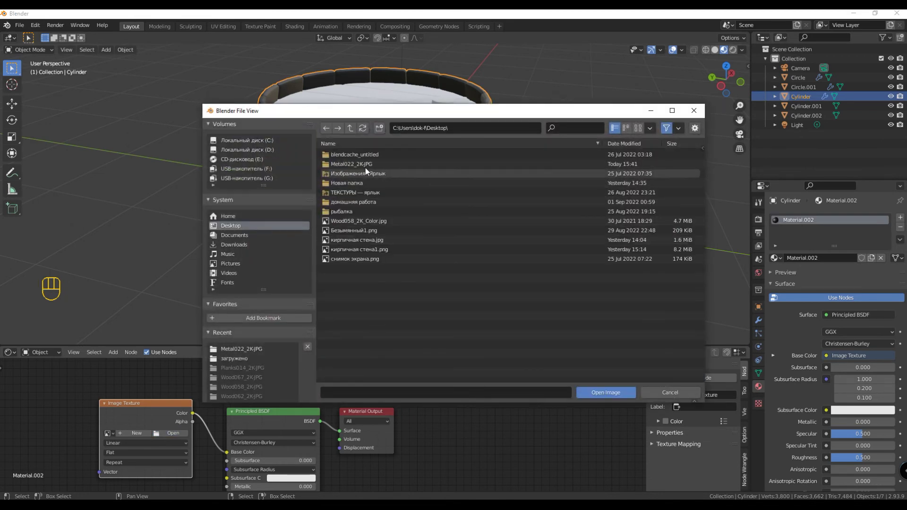
{"action": "double_click", "coordinate": [364, 219]}
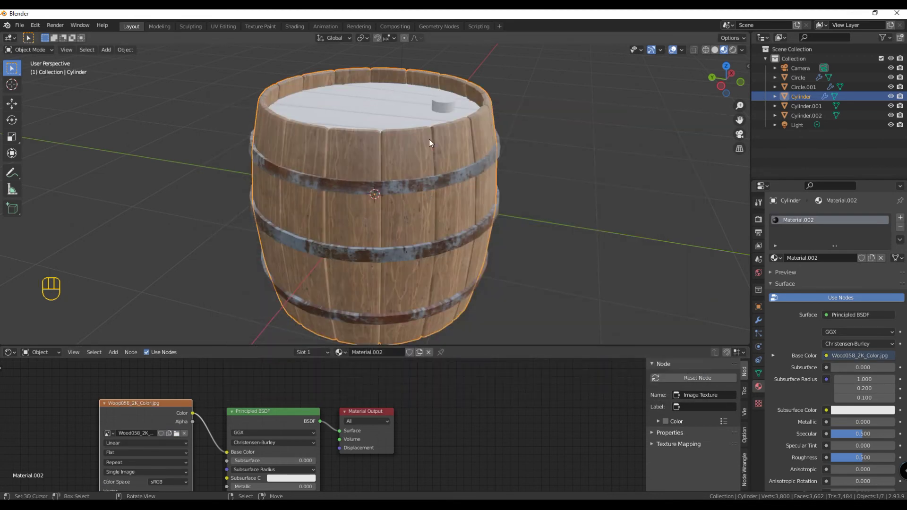
- Select the top lid, plug and bottom lid with the stave body as active object, and link the body's wood material to them
{"action": "left_click", "coordinate": [384, 109]}
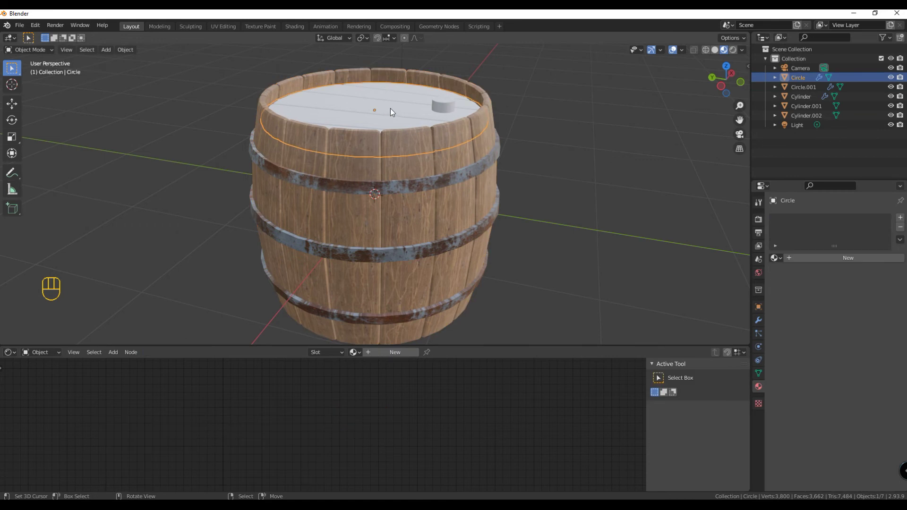
{"action": "left_click", "coordinate": [448, 109], "text": "shift"}
{"action": "middle_click_drag", "start_coordinate": [534, 235], "coordinate": [378, 256]}
{"action": "left_click", "coordinate": [378, 256], "text": "shift"}
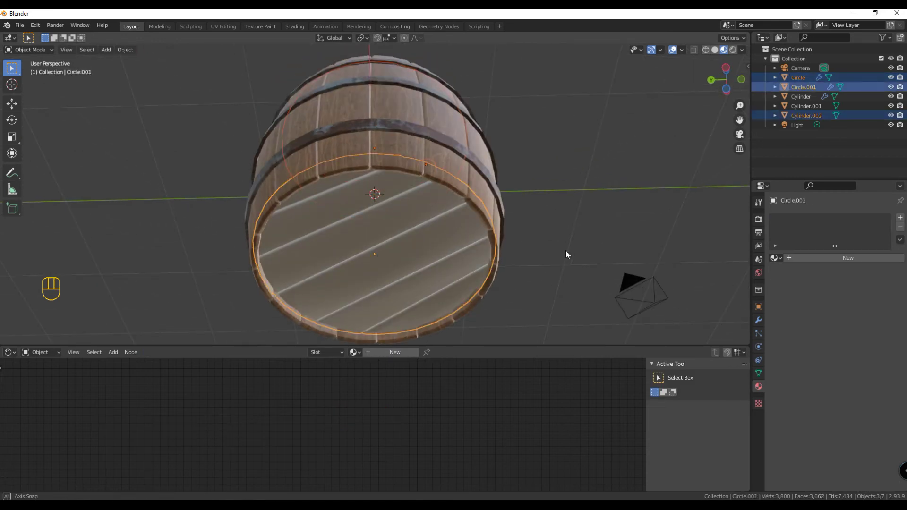
{"action": "middle_click_drag", "start_coordinate": [565, 253], "coordinate": [395, 163]}
{"action": "left_click", "coordinate": [395, 164], "text": "shift"}
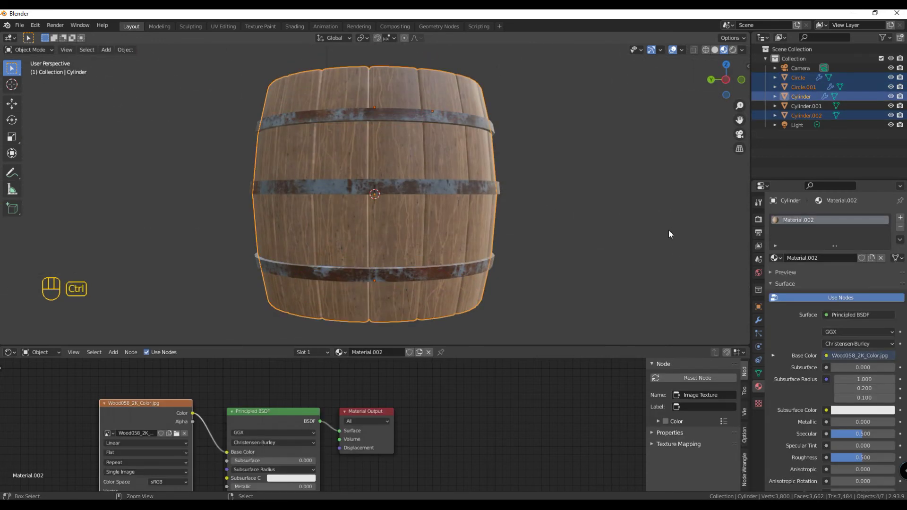
{"action": "key", "text": "ctrl+l"}
{"action": "mouse_move", "coordinate": [668, 230]}
{"action": "left_click", "coordinate": [609, 255]}
{"action": "middle_click_drag", "start_coordinate": [589, 219], "coordinate": [448, 203]}
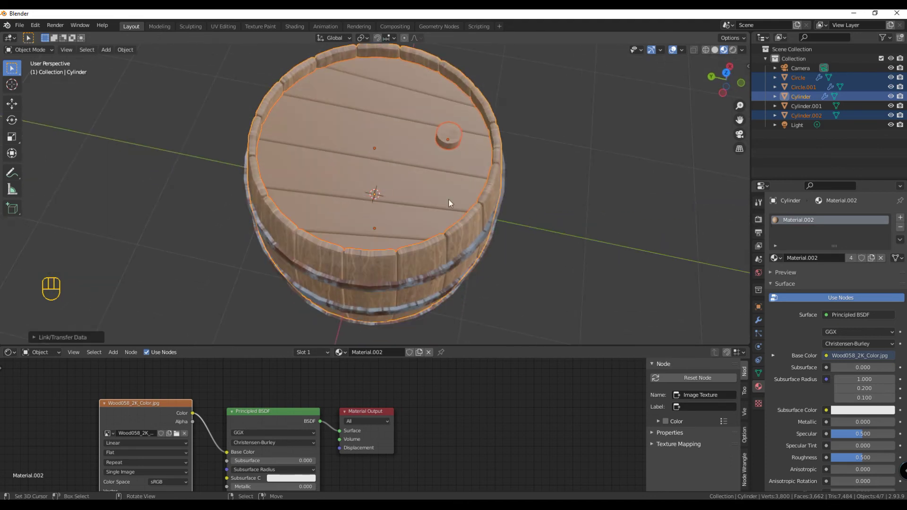
- Put the top lid in Edit Mode with face selection and split the Shader Editor area to open a UV Editor beside it
{"action": "left_click", "coordinate": [372, 175]}
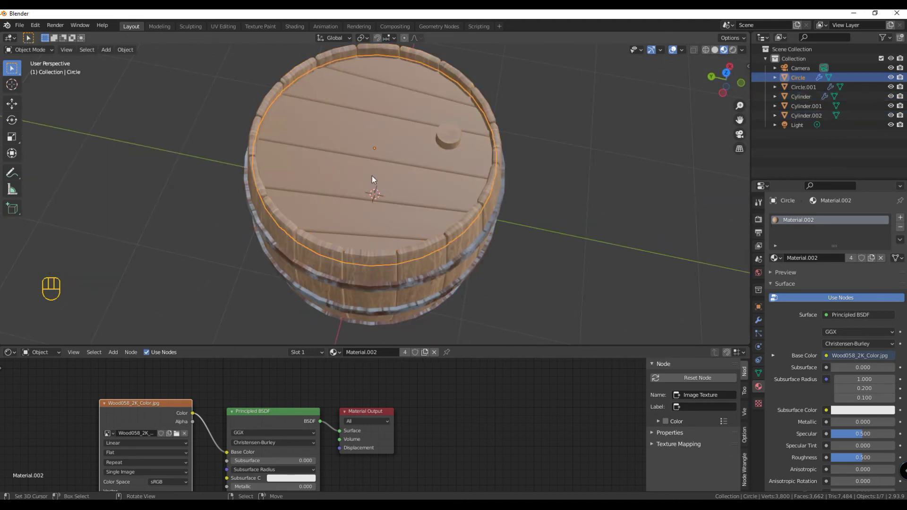
{"action": "key", "text": "Tab"}
{"action": "key", "text": "3"}
{"action": "left_click", "coordinate": [227, 52]}
{"action": "left_click_drag", "start_coordinate": [749, 349], "coordinate": [283, 349]}
{"action": "left_click", "coordinate": [293, 352]}
{"action": "left_click", "coordinate": [321, 401]}
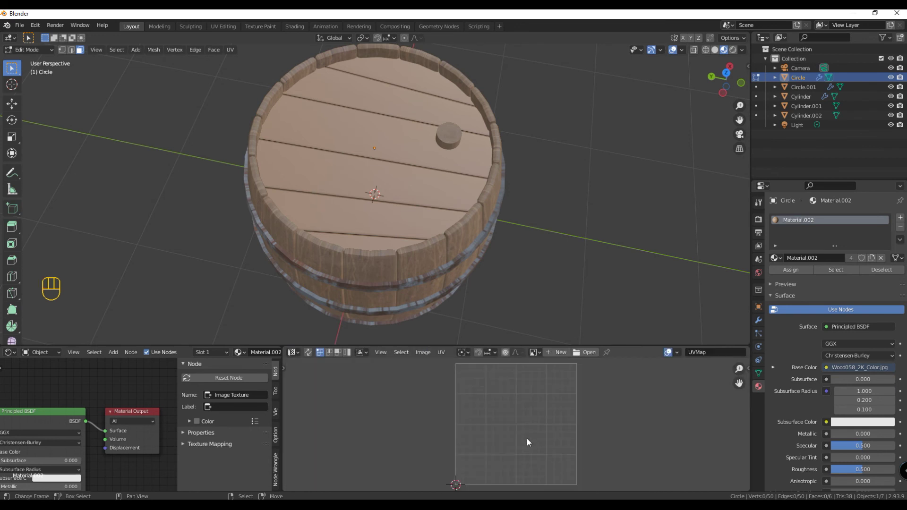
- Select all faces of the top lid and unwrap them onto the wood texture
{"action": "left_click", "coordinate": [230, 50]}
{"action": "left_click", "coordinate": [234, 60]}
{"action": "left_click", "coordinate": [373, 181]}
{"action": "key", "text": "a"}
{"action": "scroll", "coordinate": [480, 402], "scroll_direction": "down", "scroll_amount": 5}
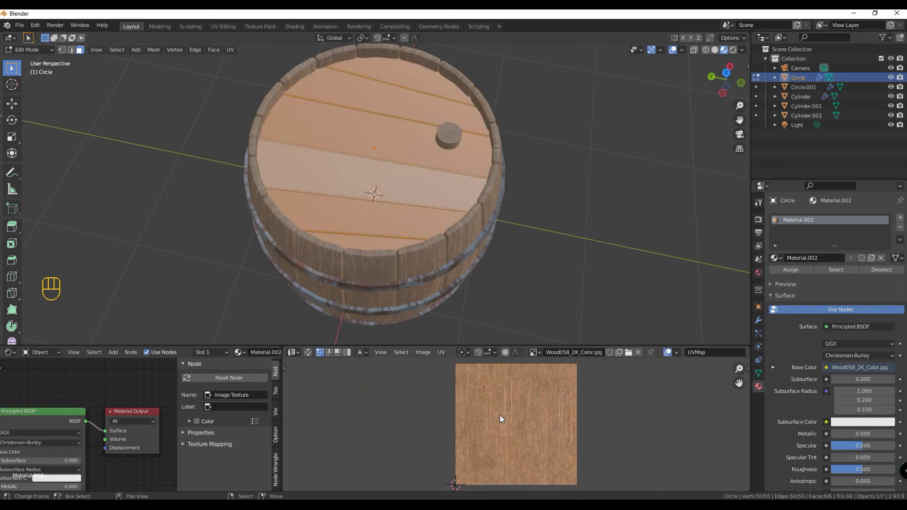
{"action": "left_click", "coordinate": [230, 50]}
{"action": "left_click", "coordinate": [248, 60]}
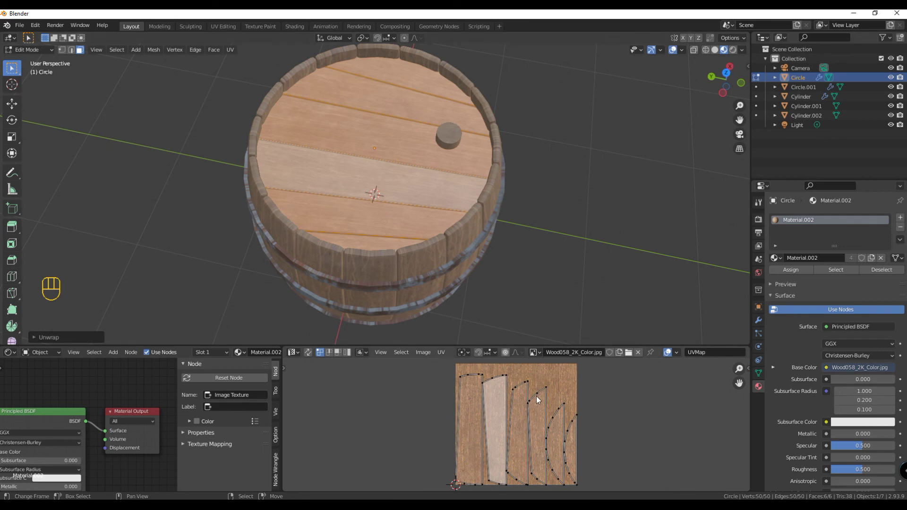
- Scale all the top lid's UV islands down to about half size over the wood texture and leave Edit Mode
{"action": "key", "text": "a"}
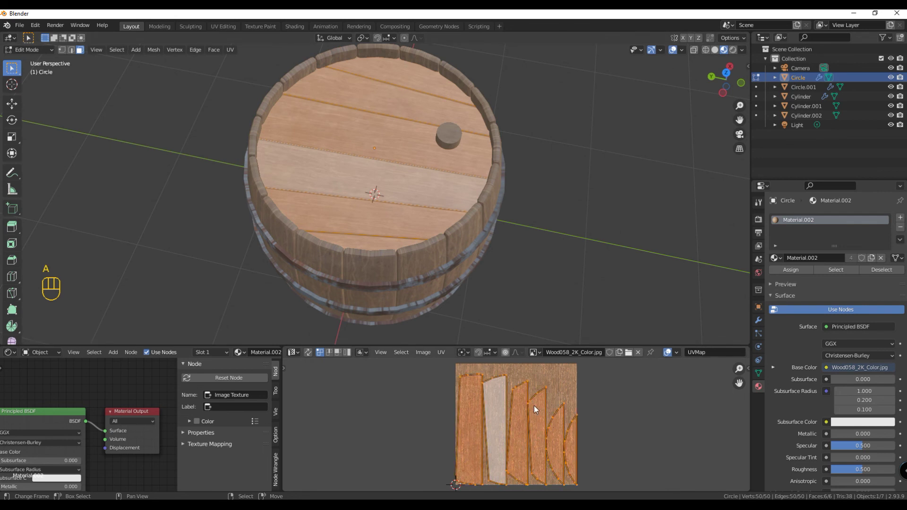
{"action": "key", "text": "s"}
{"action": "left_click", "coordinate": [530, 418]}
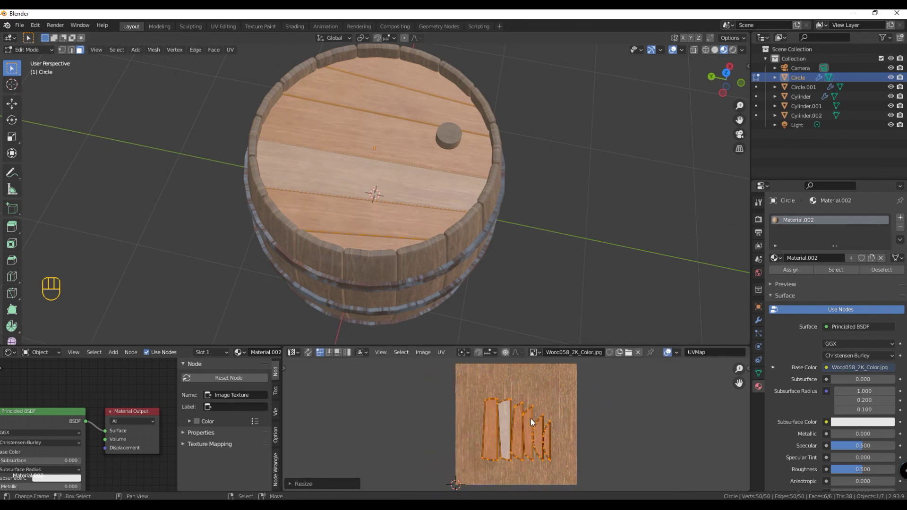
{"action": "middle_click_drag", "start_coordinate": [601, 262], "coordinate": [537, 249]}
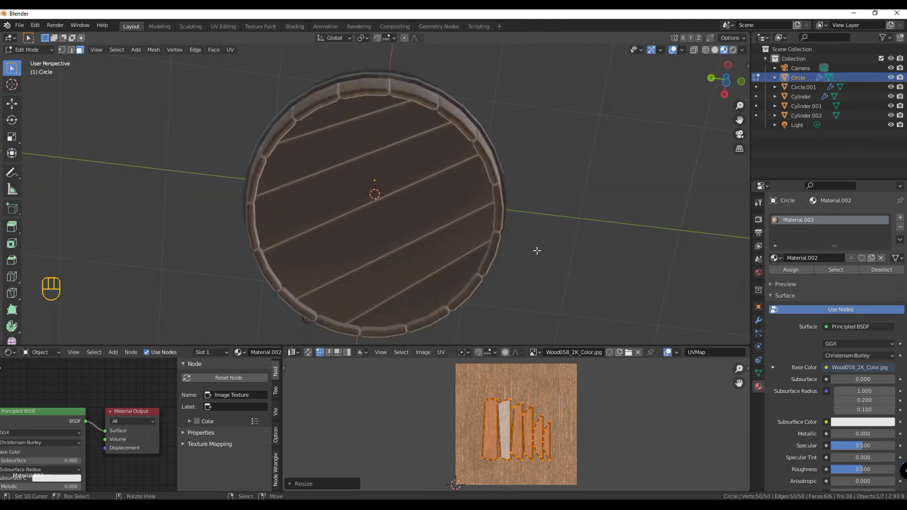
{"action": "key", "text": "Tab"}
- Select the bottom lid, put it in Edit Mode, and unwrap all its faces onto the wood texture
{"action": "left_click", "coordinate": [401, 281]}
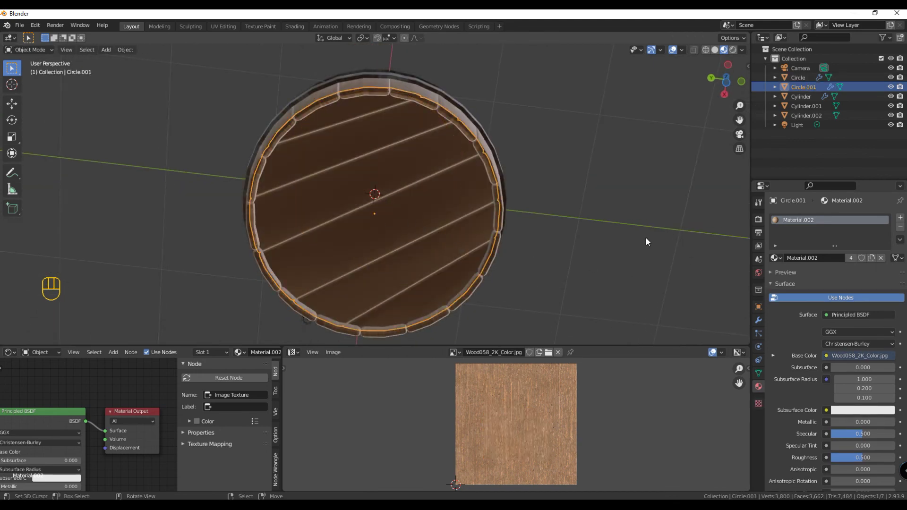
{"action": "key", "text": "Tab"}
{"action": "key", "text": "a"}
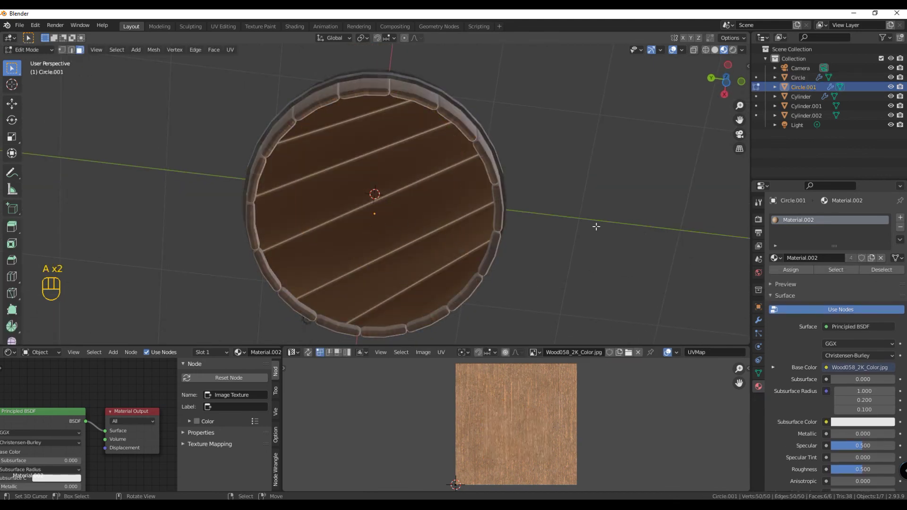
{"action": "middle_click_drag", "start_coordinate": [597, 226], "coordinate": [623, 208]}
{"action": "scroll", "coordinate": [392, 203], "scroll_direction": "down", "scroll_amount": 2}
{"action": "scroll", "coordinate": [392, 204], "scroll_direction": "up", "scroll_amount": 2}
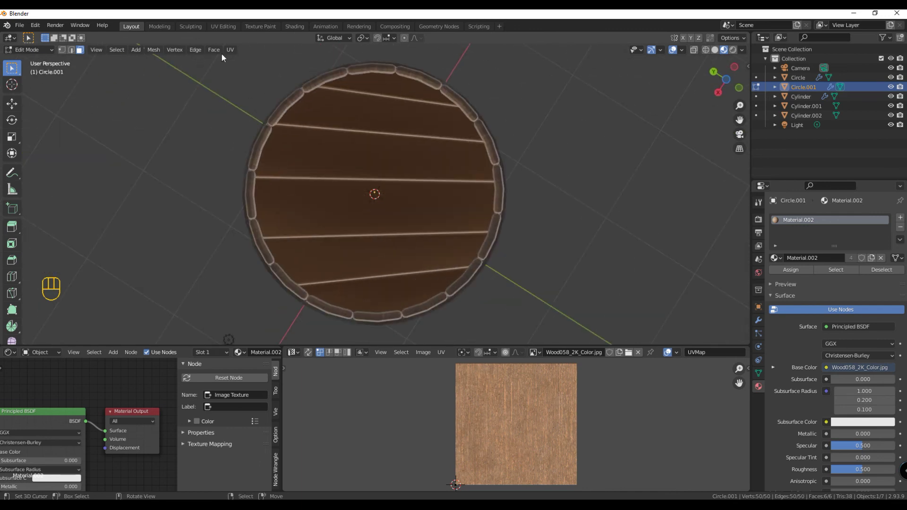
{"action": "left_click", "coordinate": [230, 50]}
{"action": "left_click", "coordinate": [238, 57]}
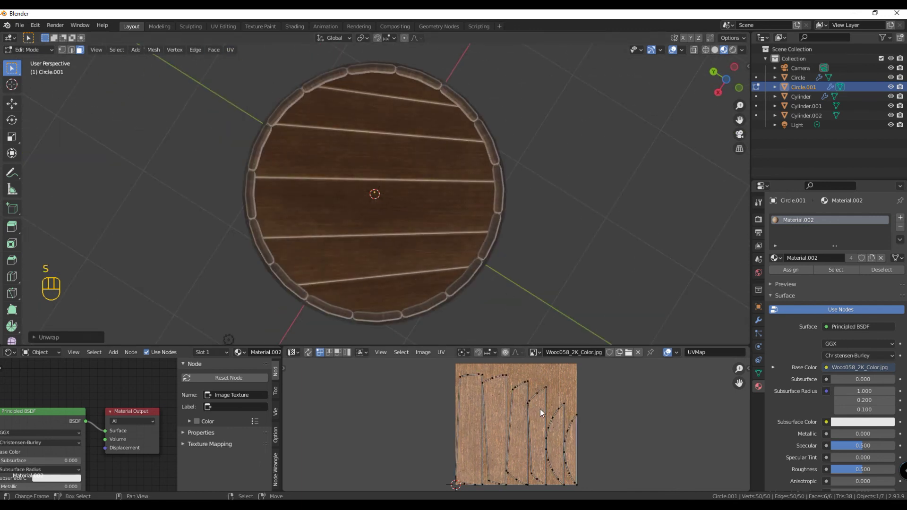
- Scale all the bottom lid's UV islands up to about 2.7 times over the wood texture and leave Edit Mode
{"action": "key", "text": "a"}
{"action": "key", "text": "s"}
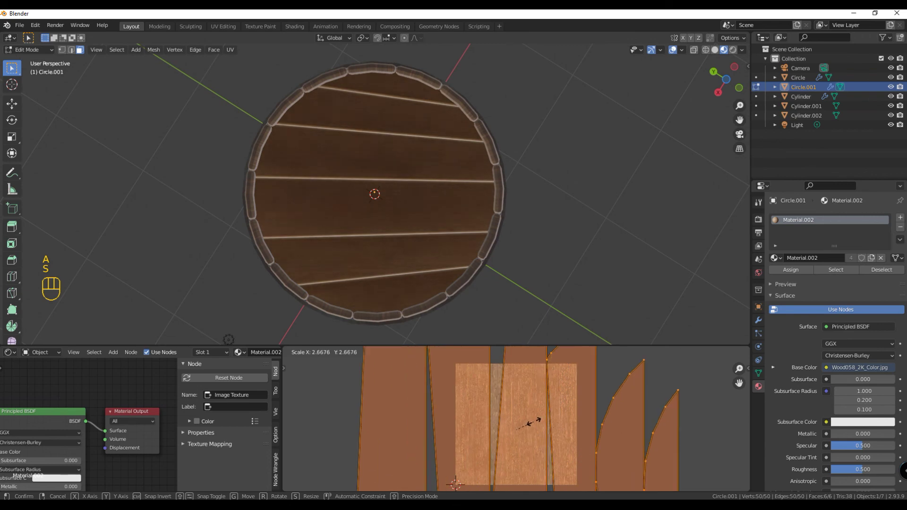
{"action": "left_click", "coordinate": [531, 424]}
{"action": "middle_click_drag", "start_coordinate": [631, 225], "coordinate": [621, 91]}
{"action": "right_click", "coordinate": [444, 109]}
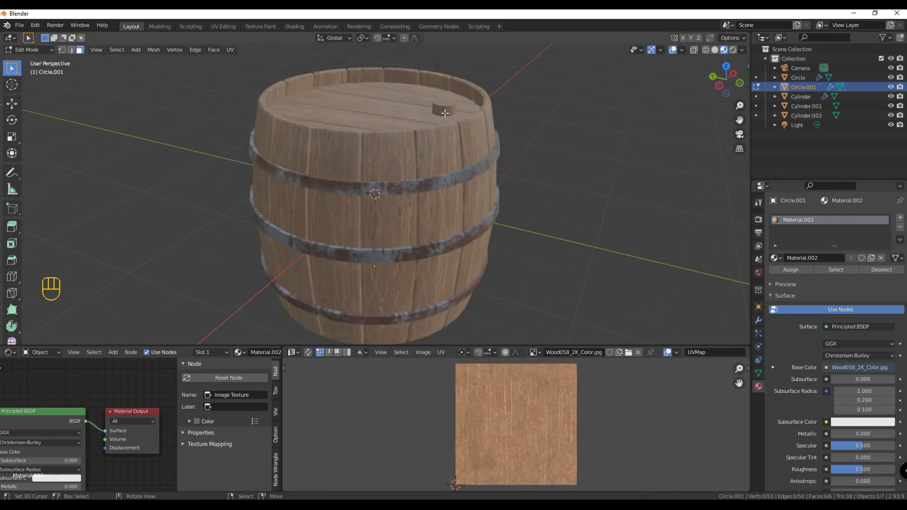
{"action": "key", "text": "Tab"}
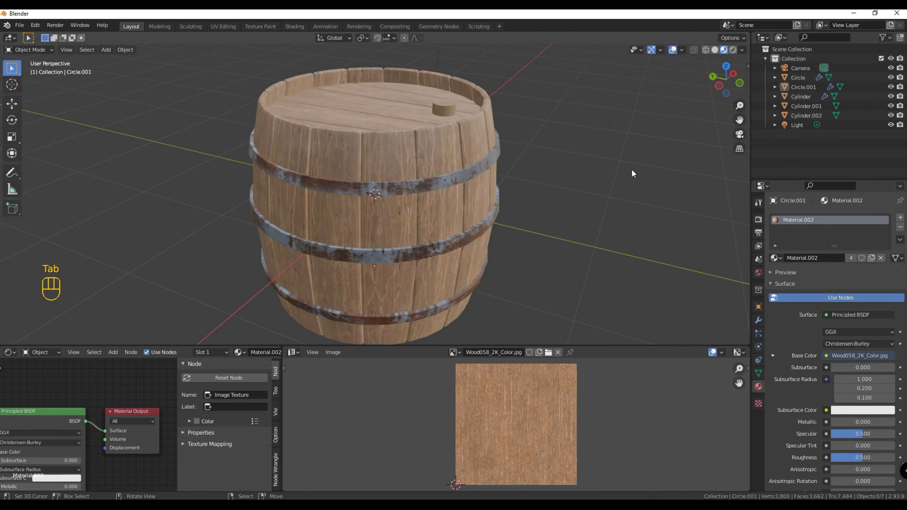
- Check the whole textured barrel in the viewport and render the image from the camera
{"action": "scroll", "coordinate": [490, 191], "scroll_direction": "down", "scroll_amount": 3}
{"action": "middle_click_drag", "start_coordinate": [490, 192], "coordinate": [513, 195]}
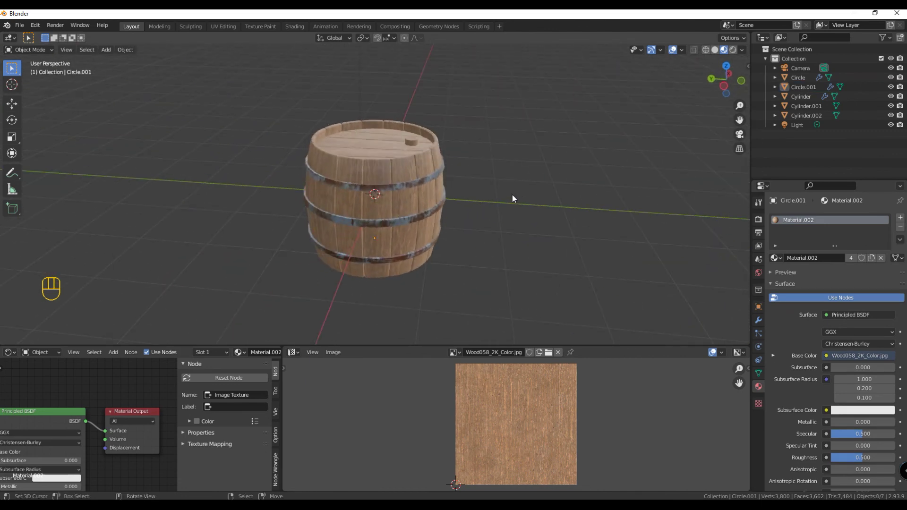
{"action": "key", "text": "F12"}
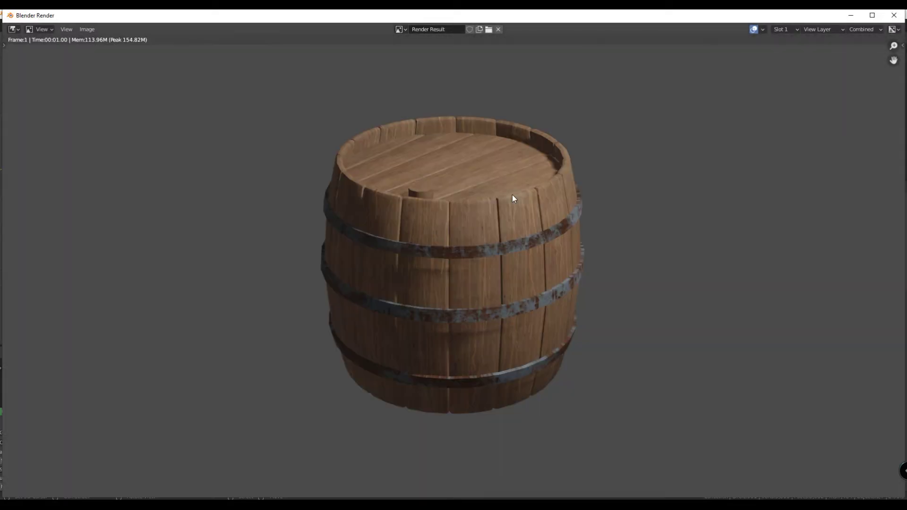